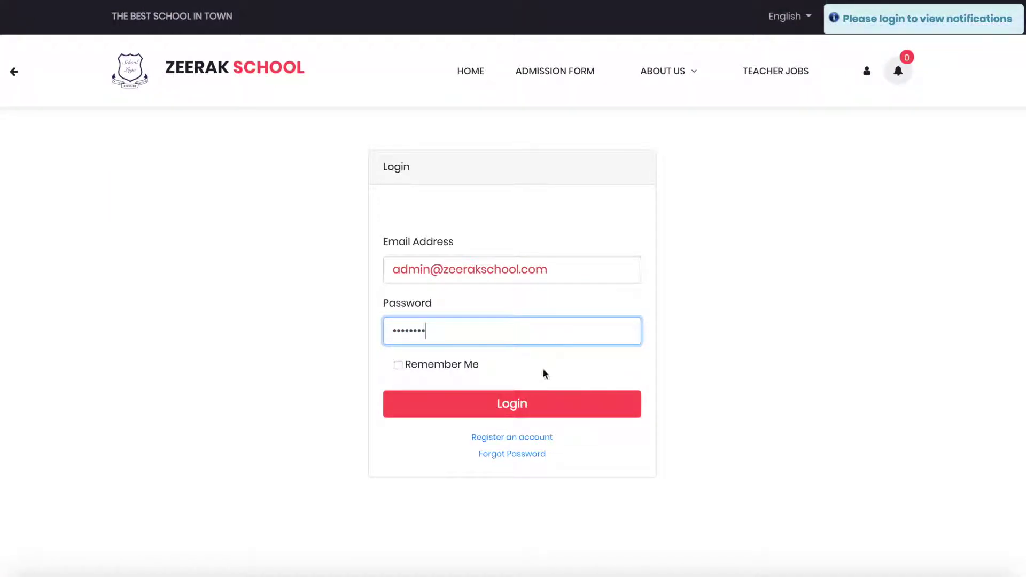
# - Log in as administrator and open the Class Five 2018 page, down to its subjects list
pyautogui.click(500, 412)
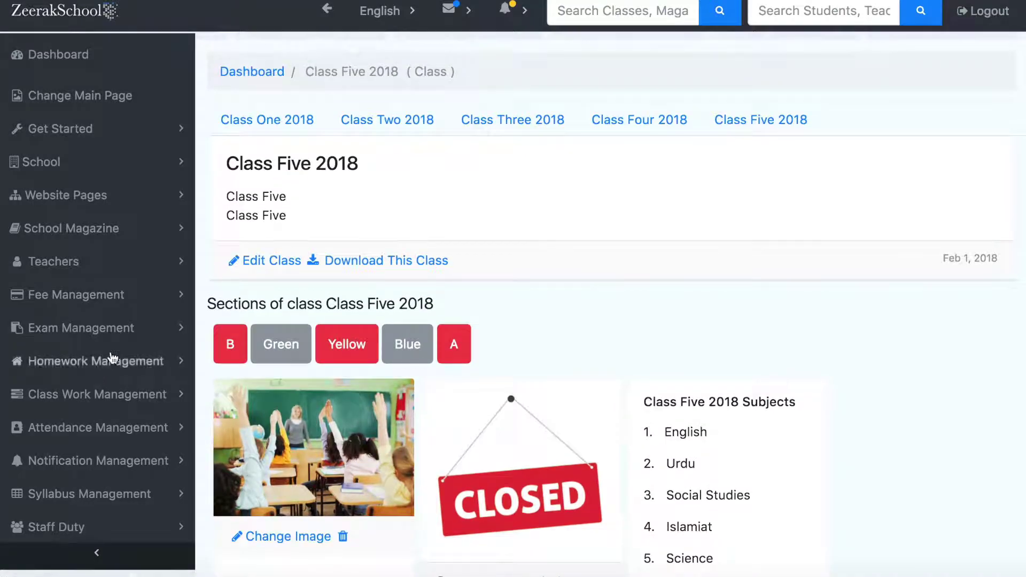
pyautogui.click(726, 116)
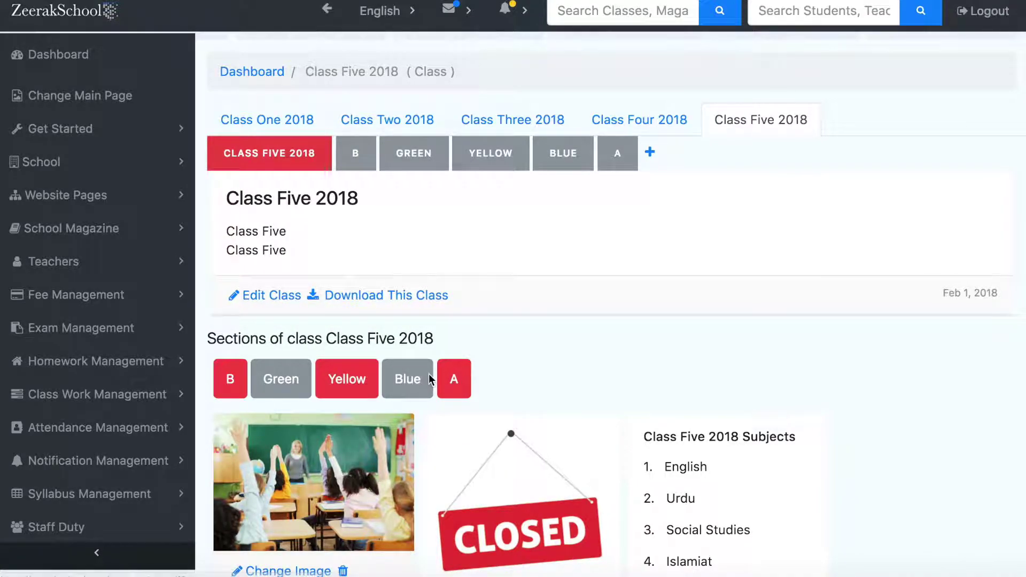
pyautogui.scroll(-2, 606, 400)
pyautogui.scroll(-2, 606, 401)
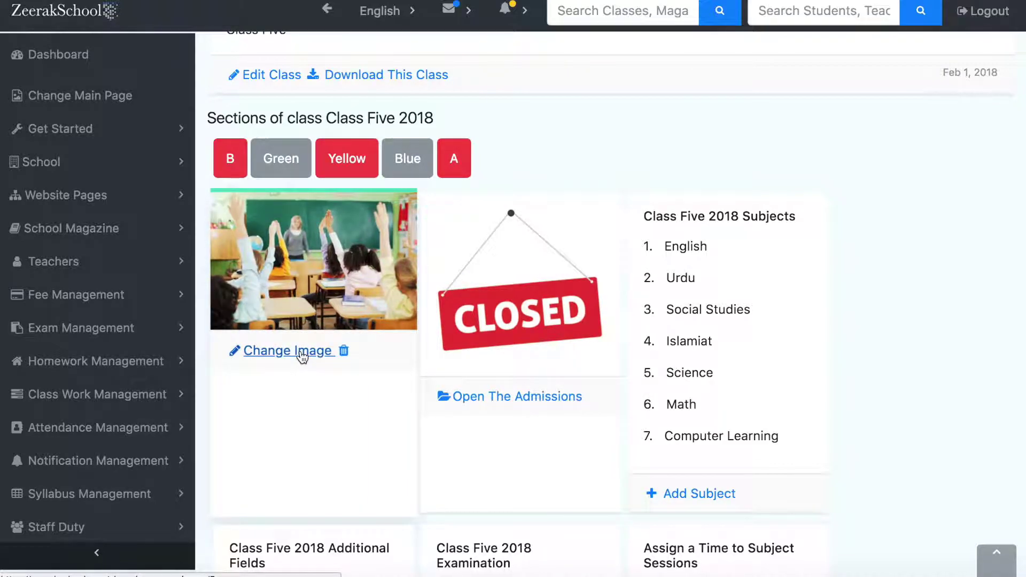
pyautogui.moveTo(678, 405)
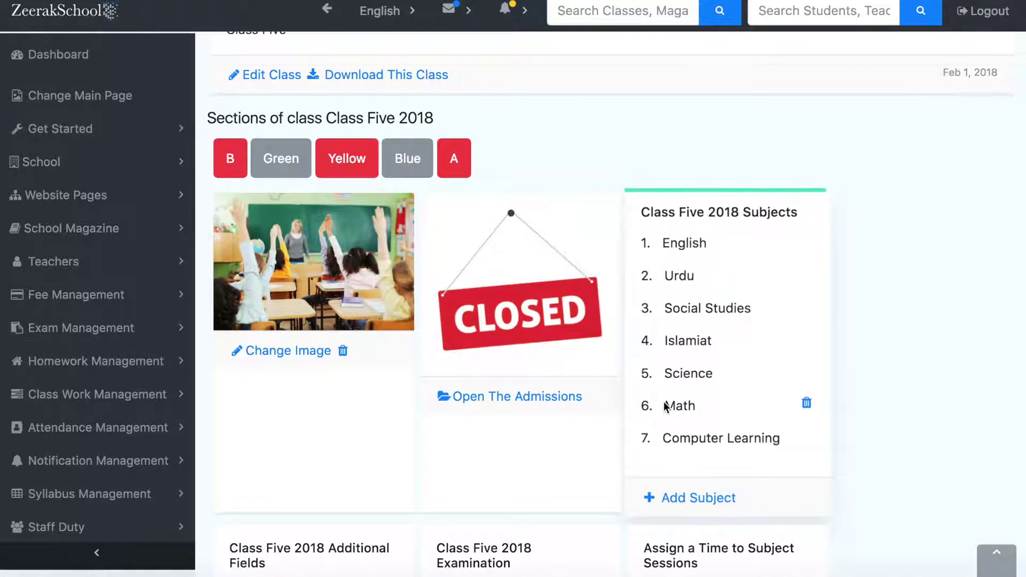
# - Create a Pakistan Studies subject, then delete it and confirm the removal
pyautogui.click(704, 498)
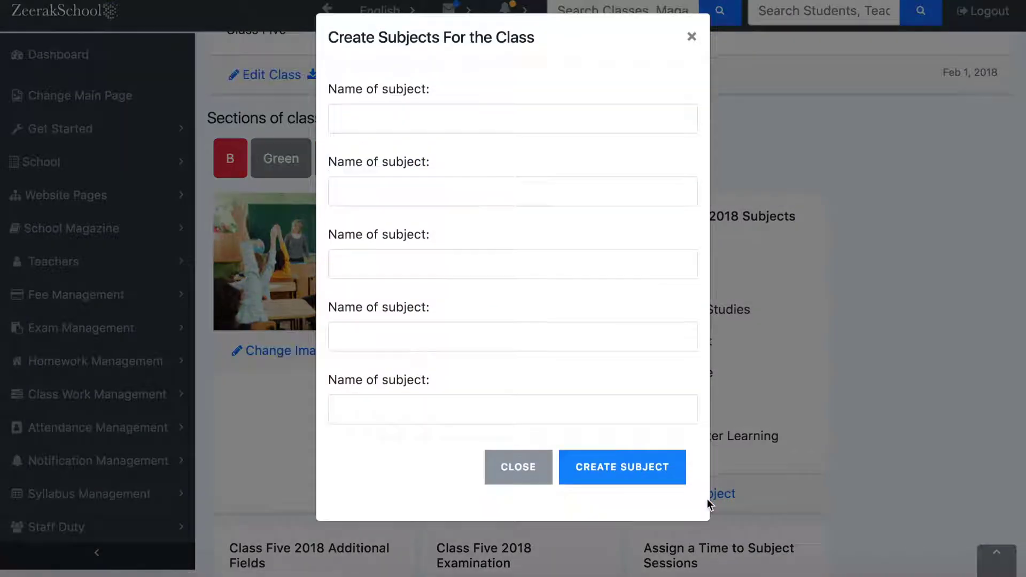
pyautogui.click(574, 110)
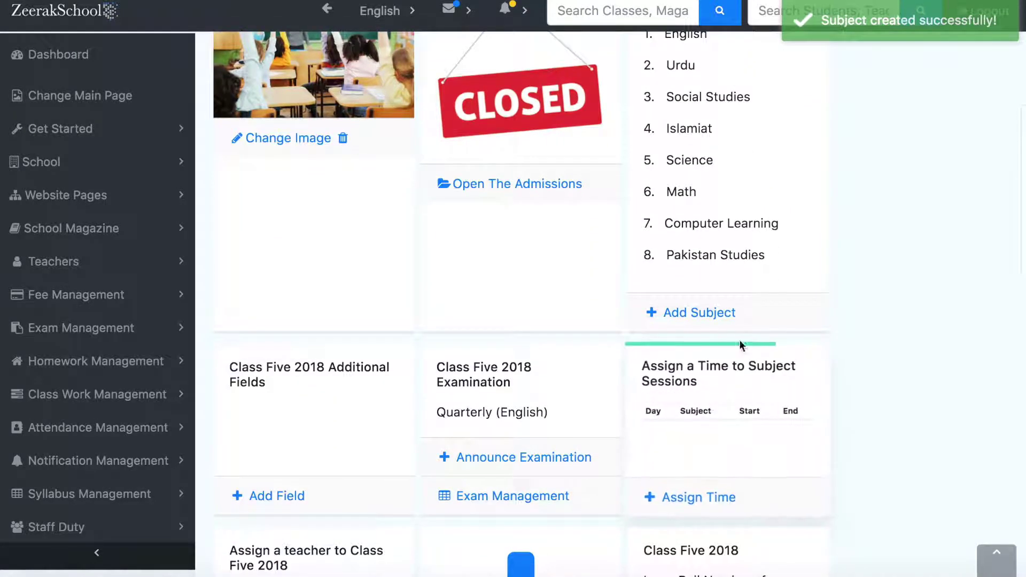
pyautogui.click(805, 257)
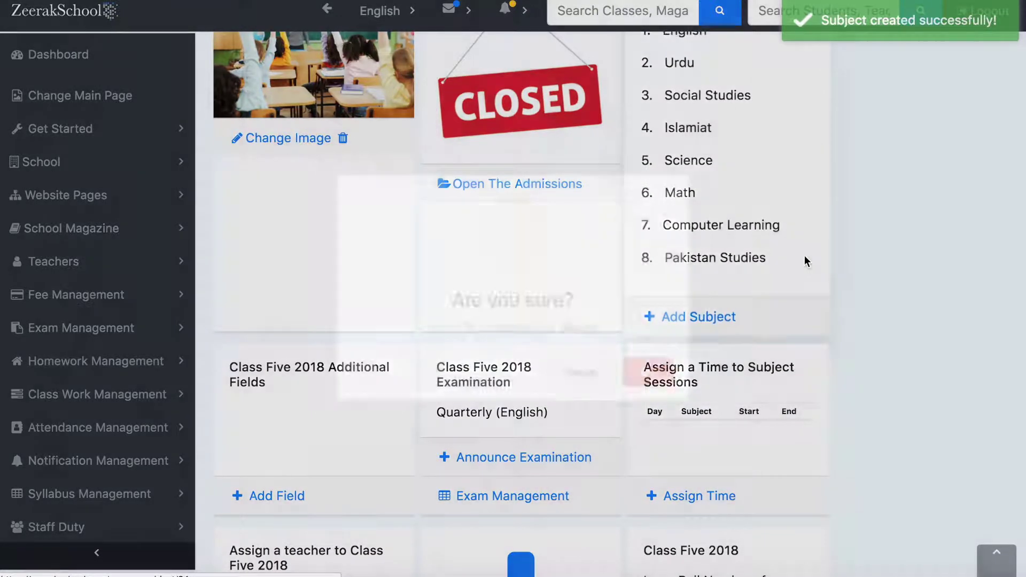
pyautogui.click(665, 379)
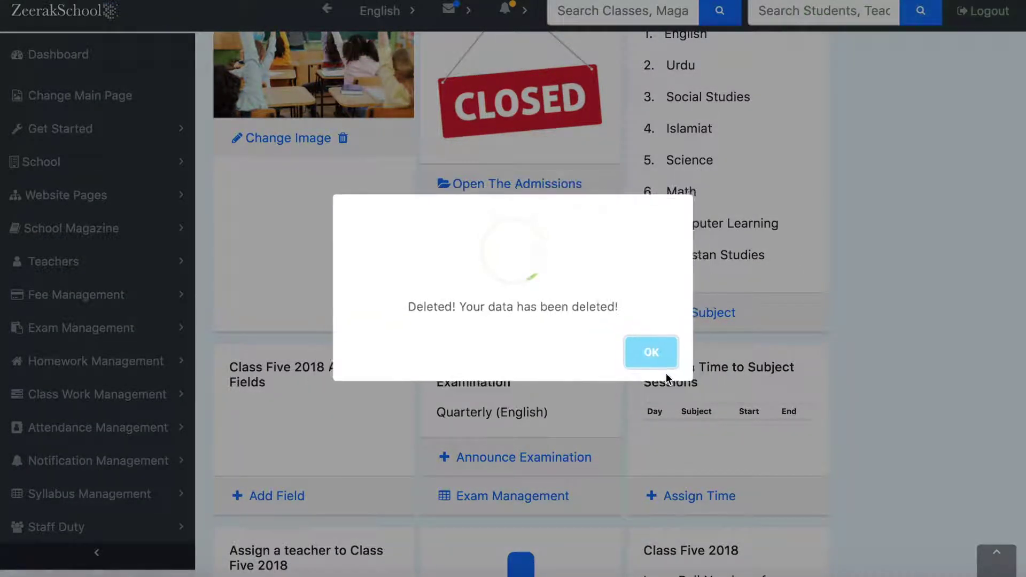
pyautogui.click(656, 354)
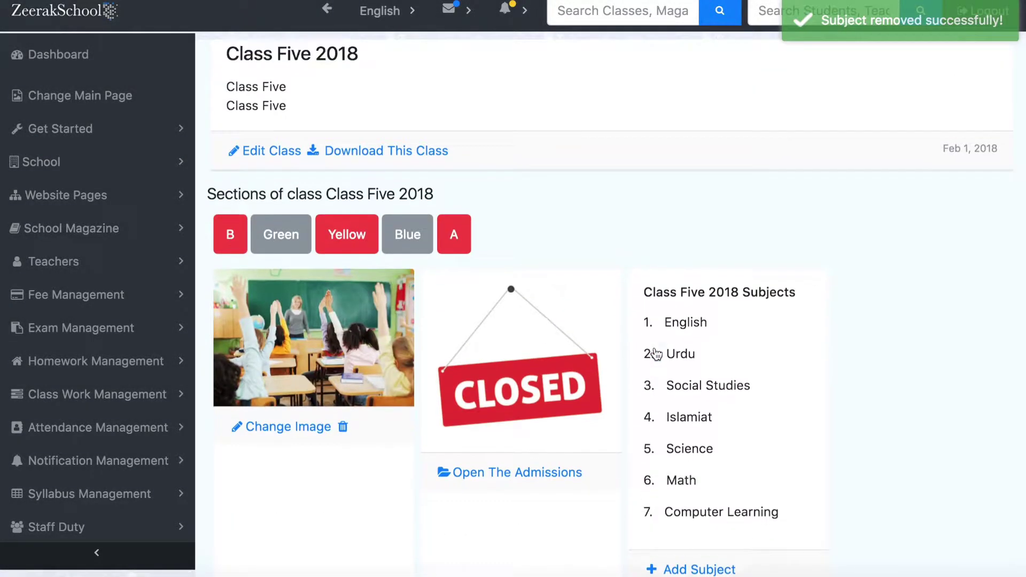
pyautogui.scroll(-6, 656, 354)
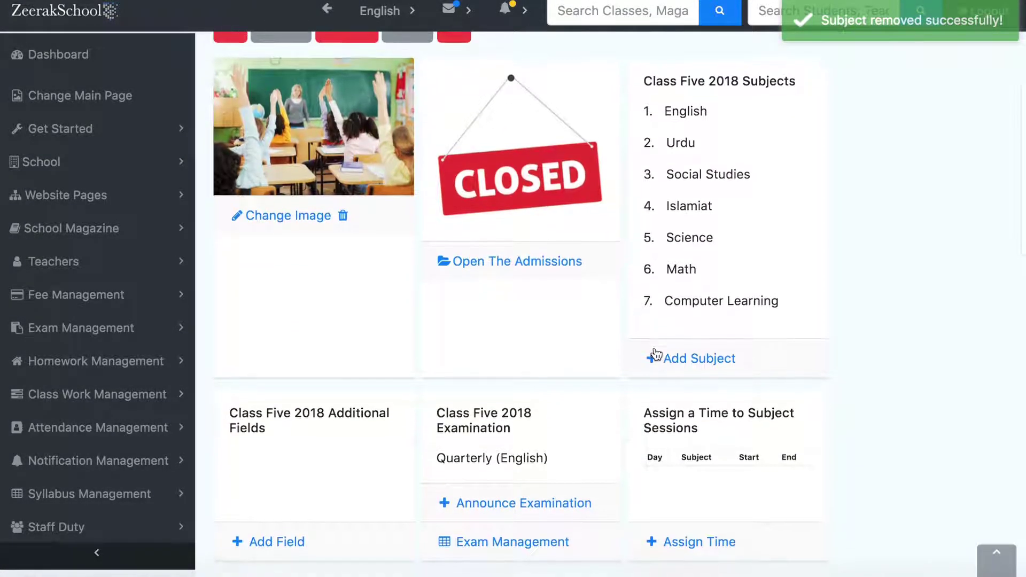
pyautogui.scroll(-2, 656, 354)
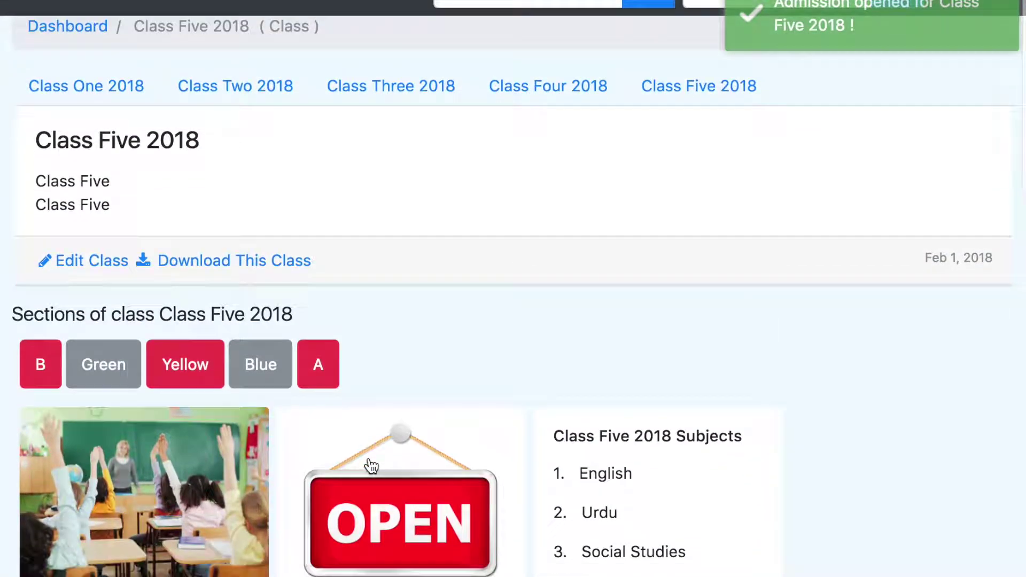
# - Open and then close Class Five 2018 admissions, scrolling around the admissions control
pyautogui.scroll(-5, 371, 466)
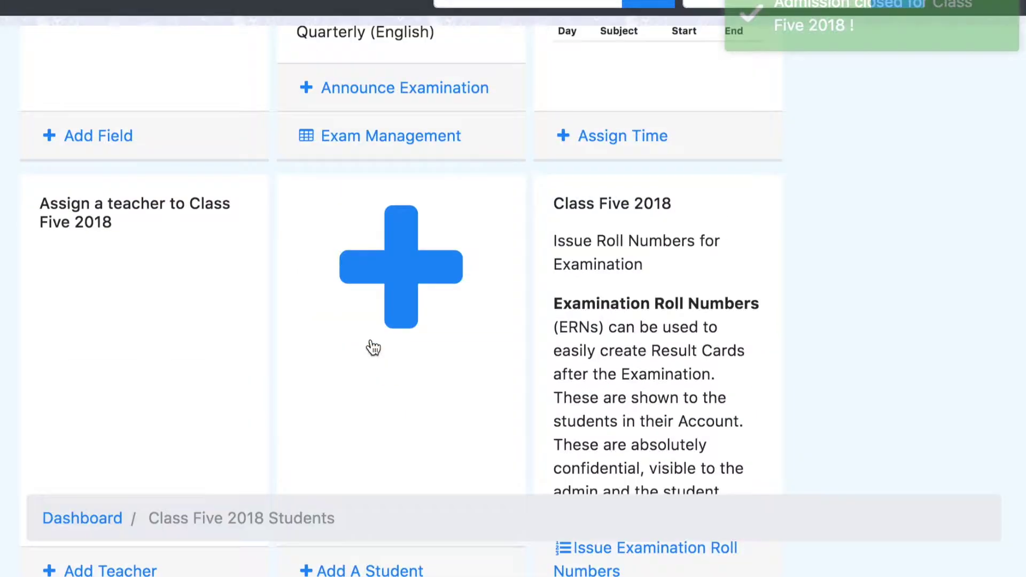
pyautogui.scroll(3, 373, 348)
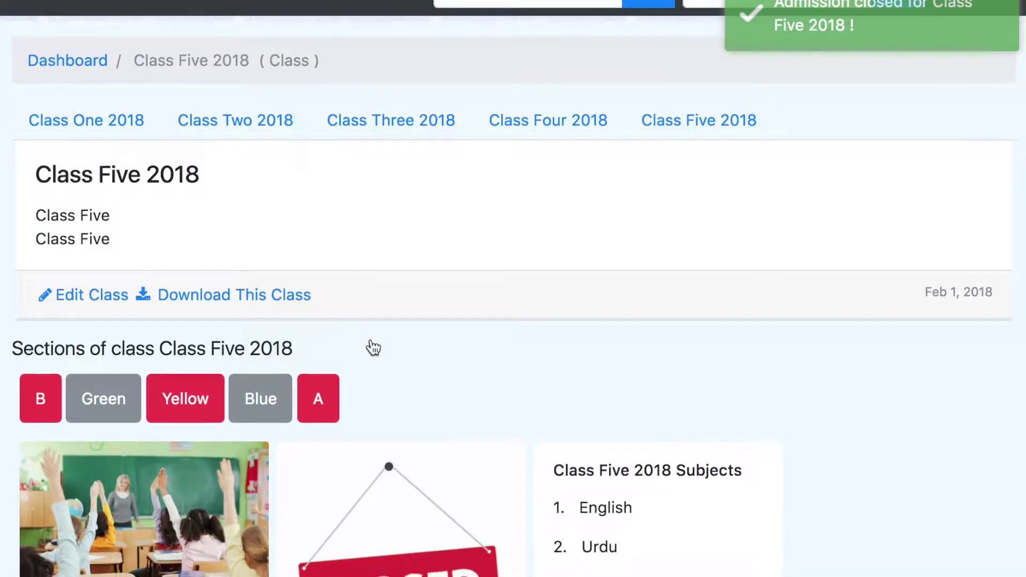
pyautogui.scroll(-3, 373, 348)
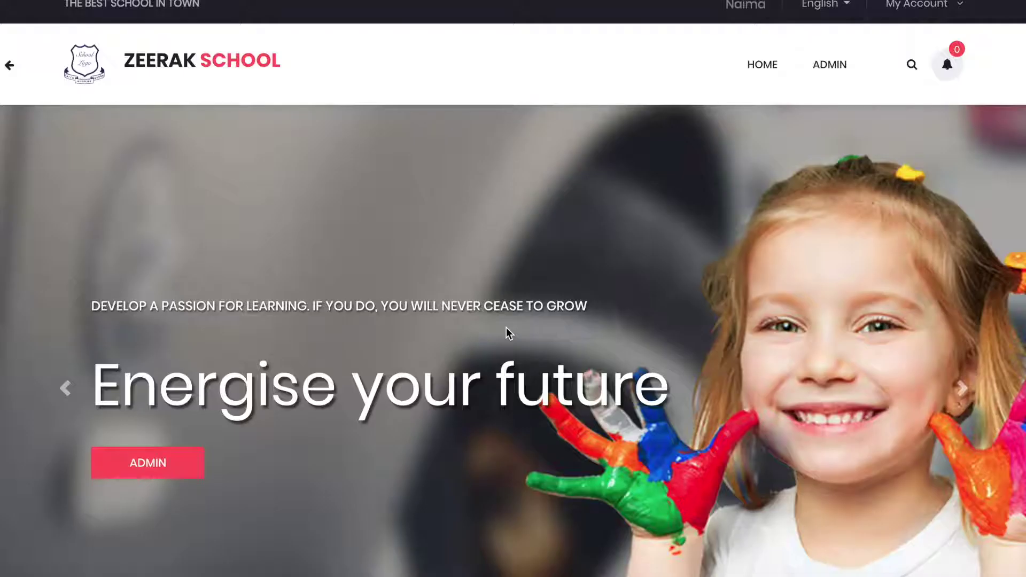
# - Scroll the homepage through the Admission Open, All Classes and Our Students sections
pyautogui.scroll(-5, 506, 327)
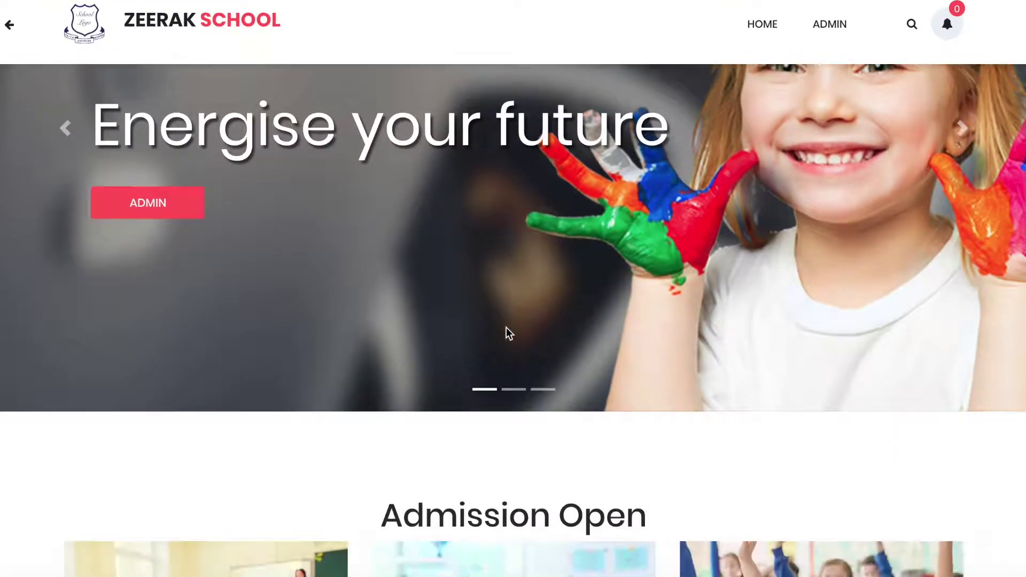
pyautogui.scroll(-4, 505, 327)
pyautogui.scroll(-2, 505, 327)
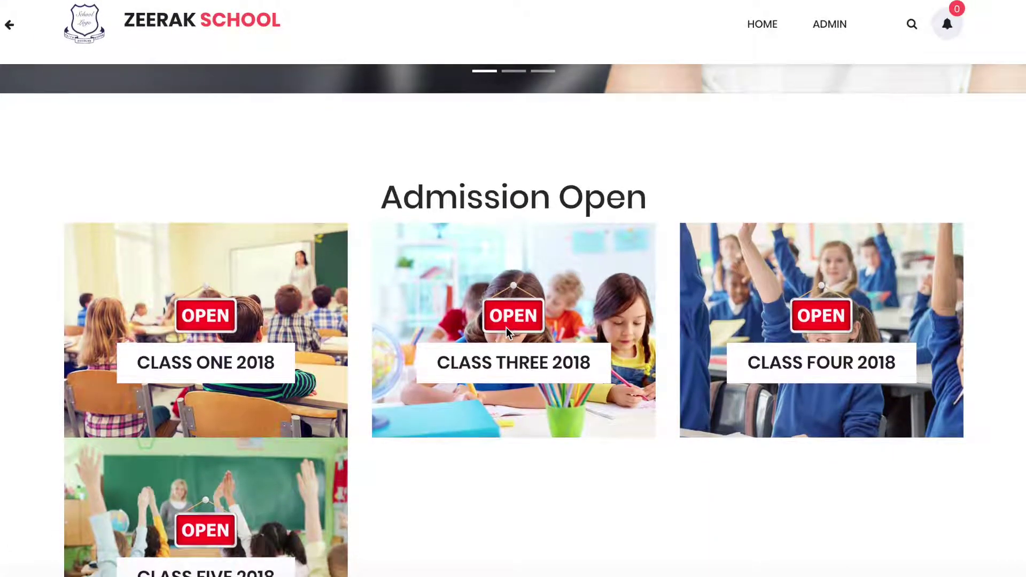
pyautogui.scroll(-1, 505, 326)
pyautogui.scroll(-2, 505, 327)
pyautogui.scroll(-1, 506, 328)
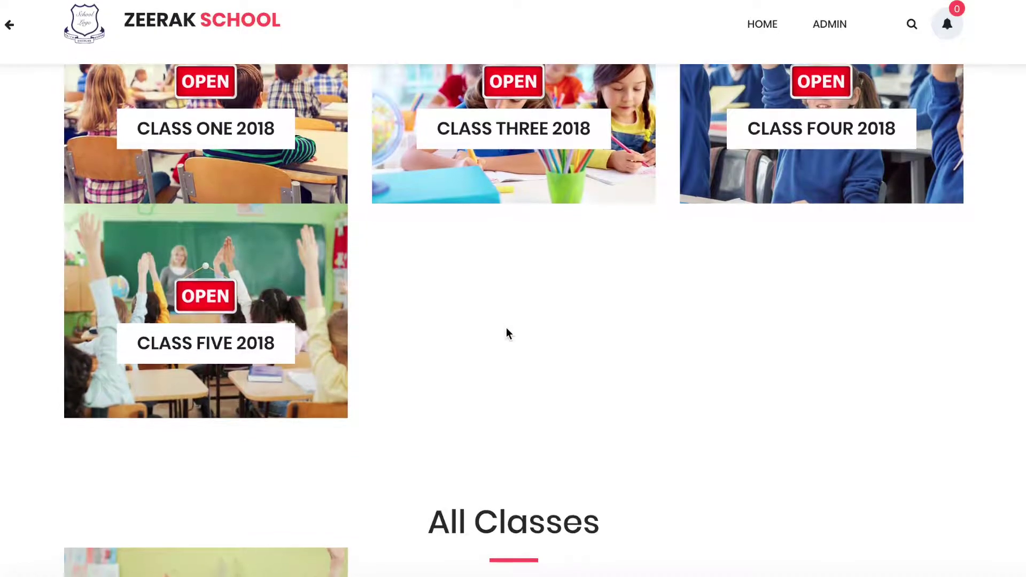
pyautogui.scroll(-2, 505, 328)
pyautogui.scroll(-1, 506, 328)
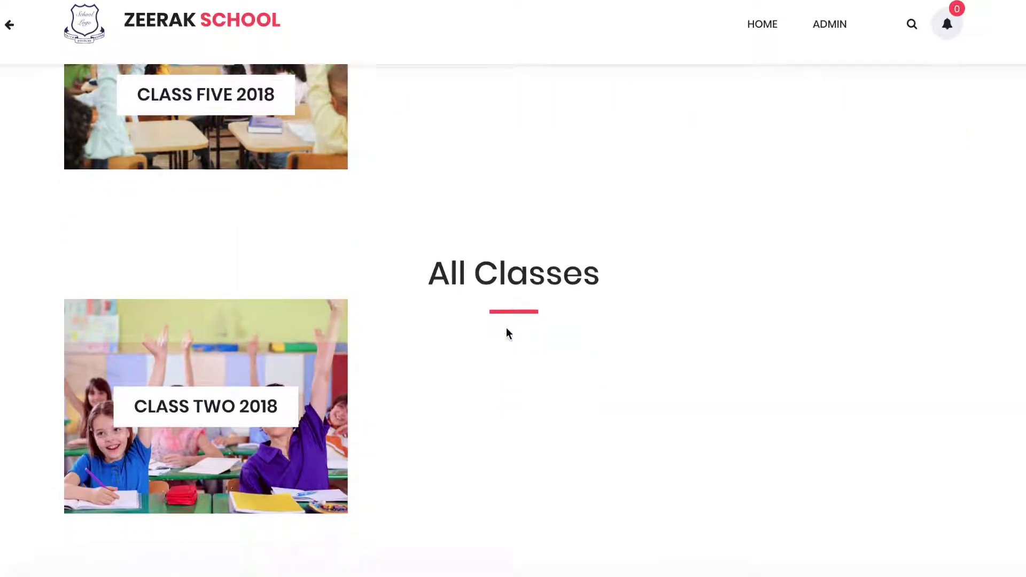
pyautogui.scroll(-2, 505, 328)
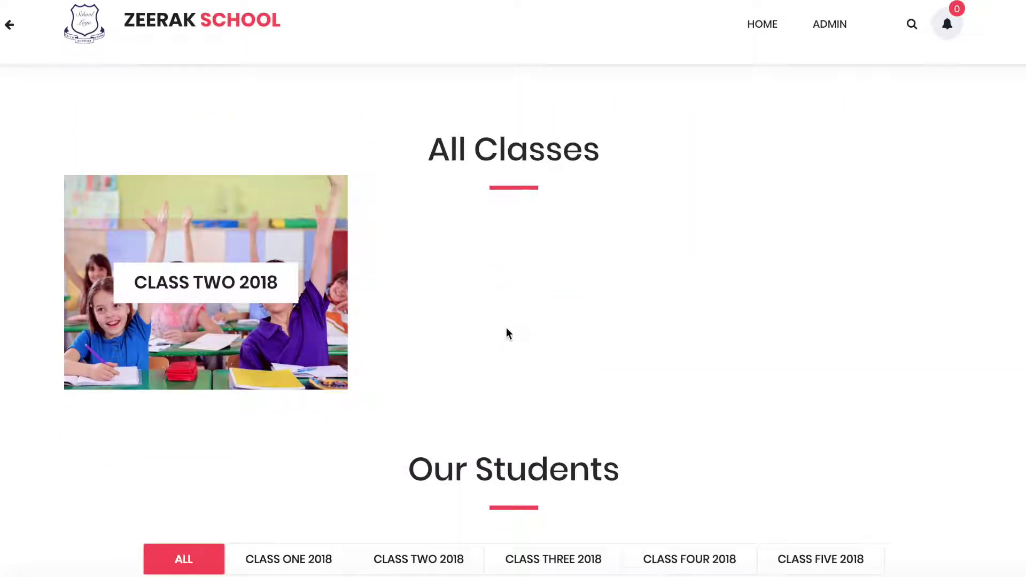
pyautogui.scroll(-3, 506, 328)
pyautogui.scroll(-1, 507, 329)
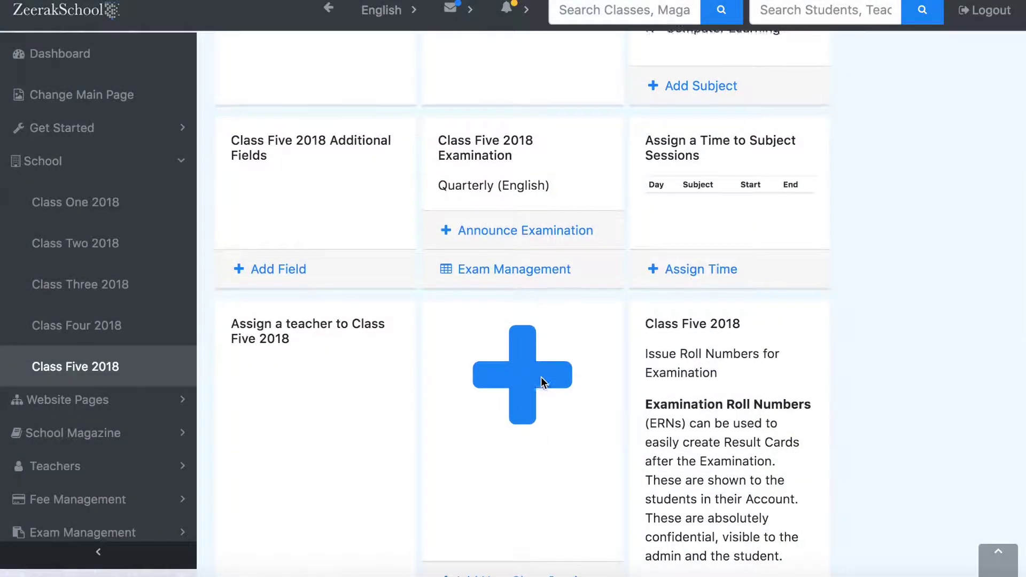
# - Start a Class Five 2018 exam announcement with English as subject and no preset name
pyautogui.scroll(2, 541, 377)
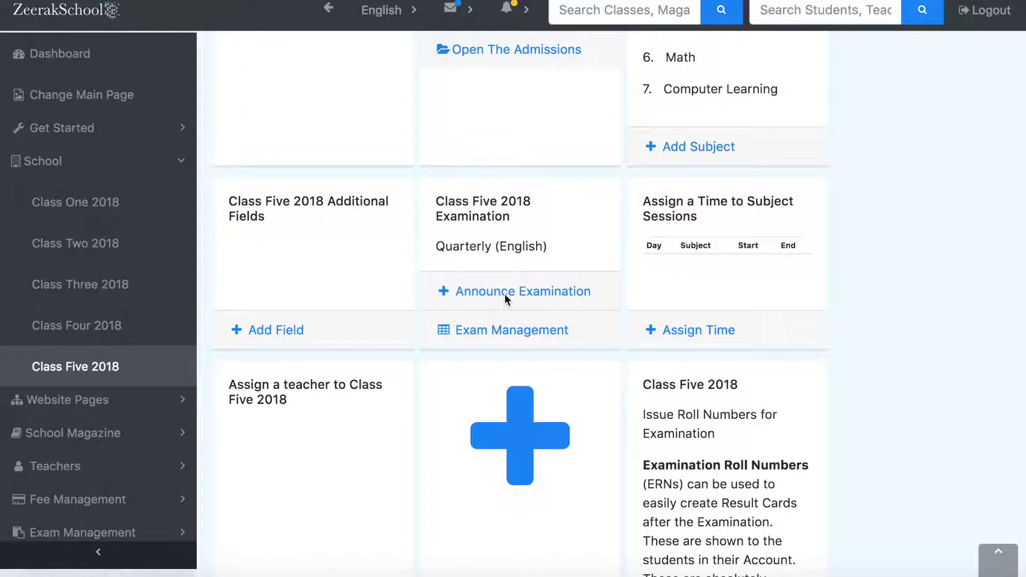
pyautogui.click(460, 291)
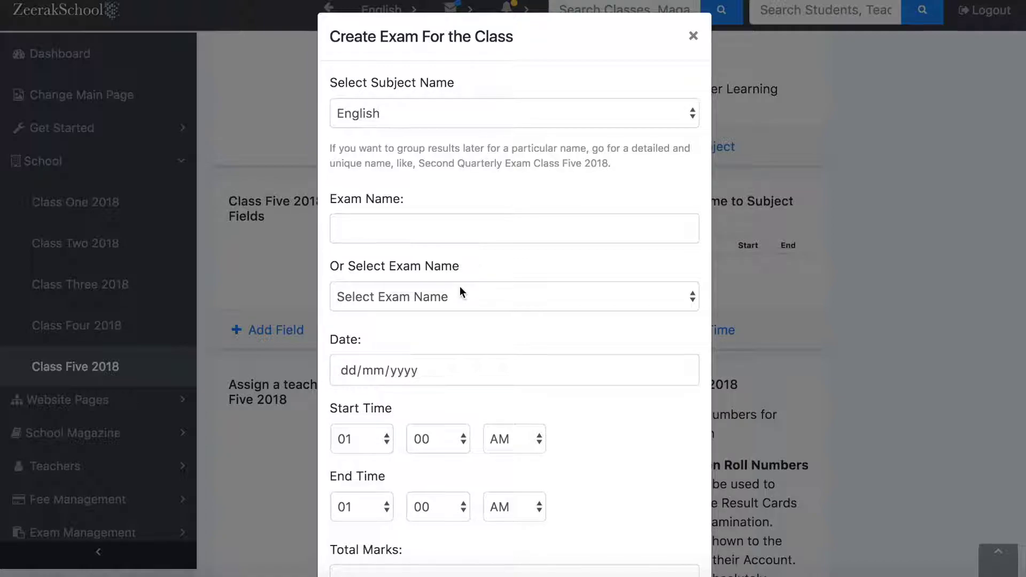
pyautogui.click(529, 124)
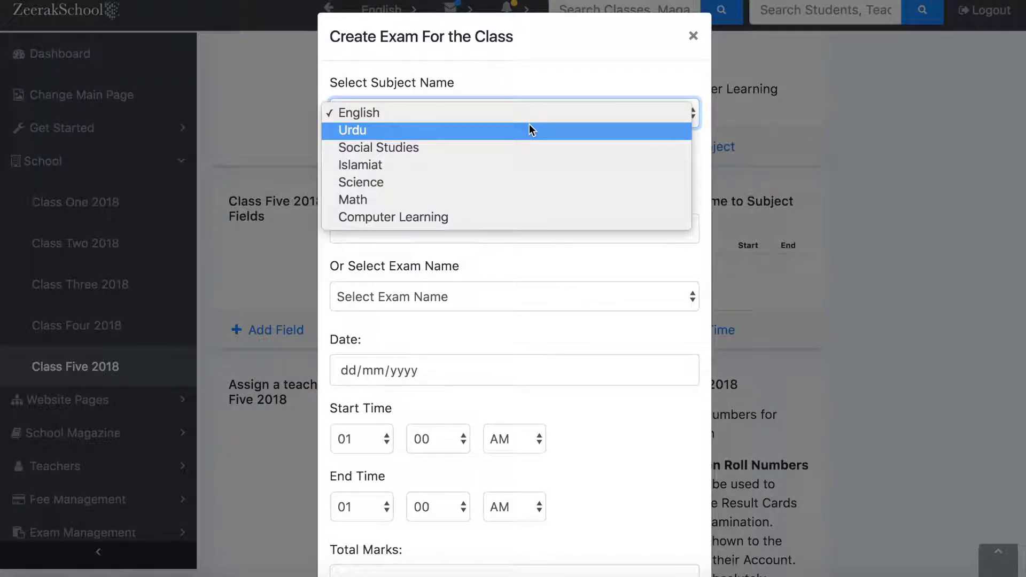
pyautogui.click(538, 82)
pyautogui.click(471, 234)
pyautogui.click(470, 296)
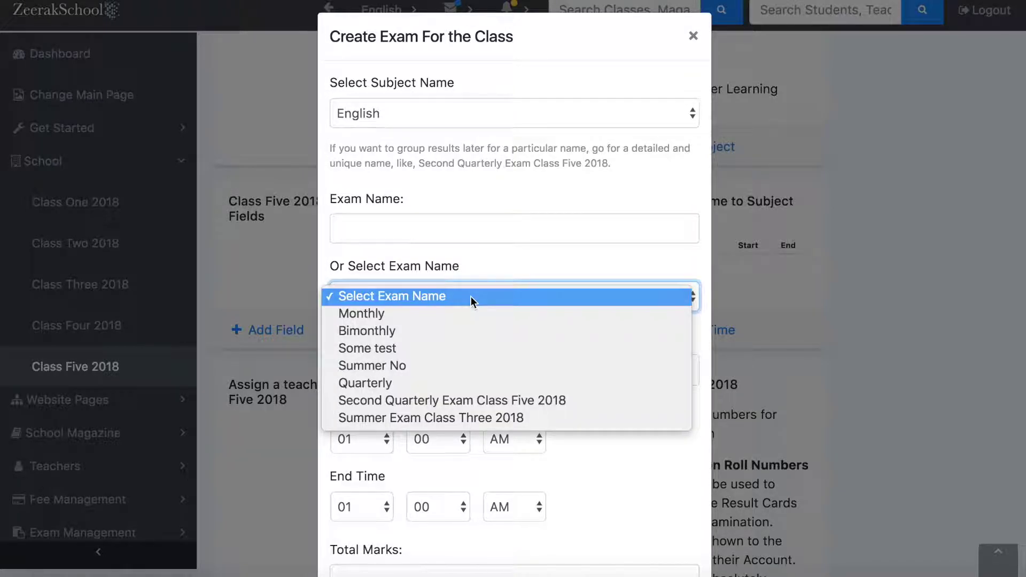
pyautogui.click(470, 295)
# - Set the exam date to 07/06/2018, then close the form without creating the exam
pyautogui.scroll(-3, 470, 295)
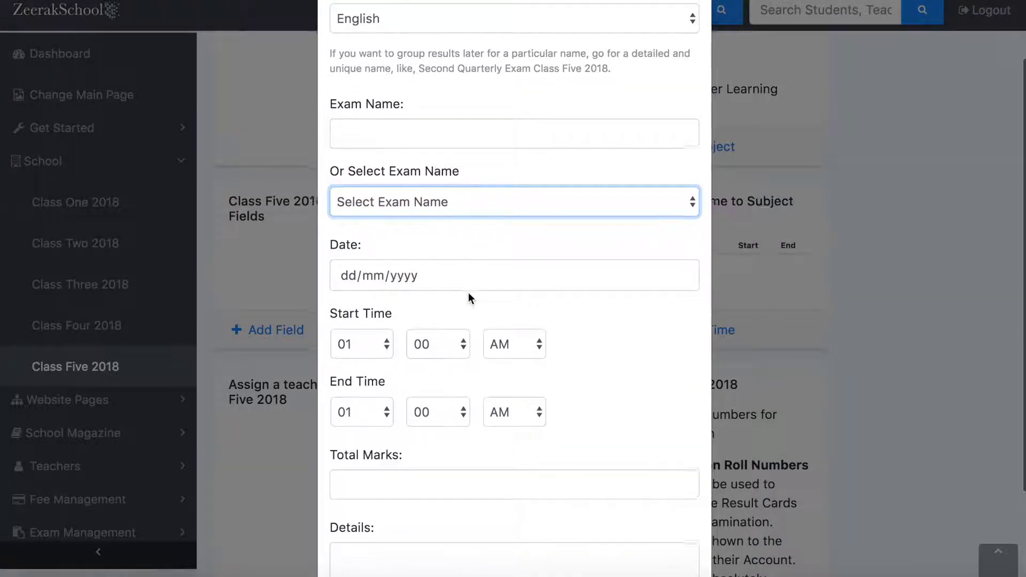
pyautogui.click(469, 277)
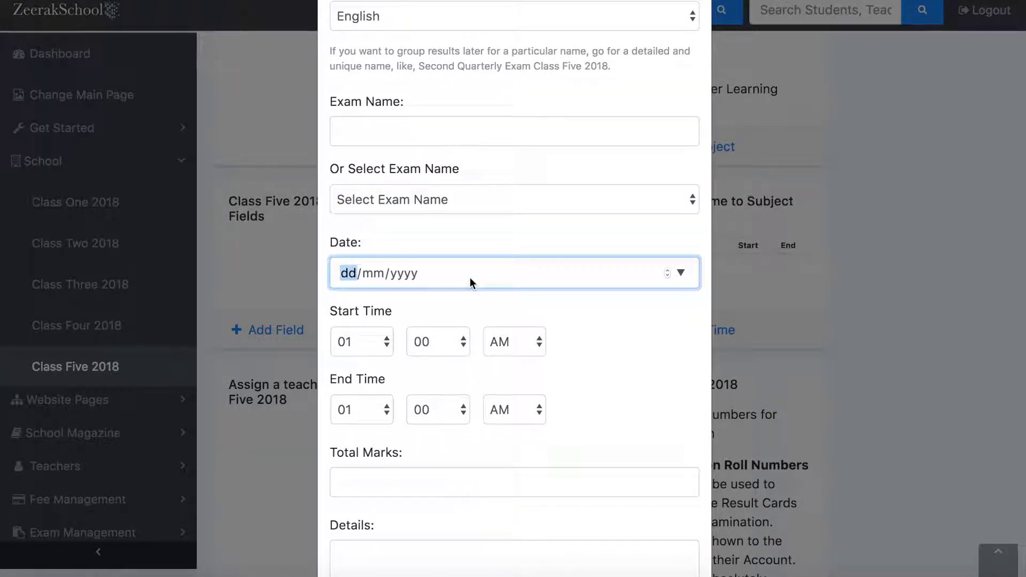
pyautogui.click(680, 269)
pyautogui.click(457, 376)
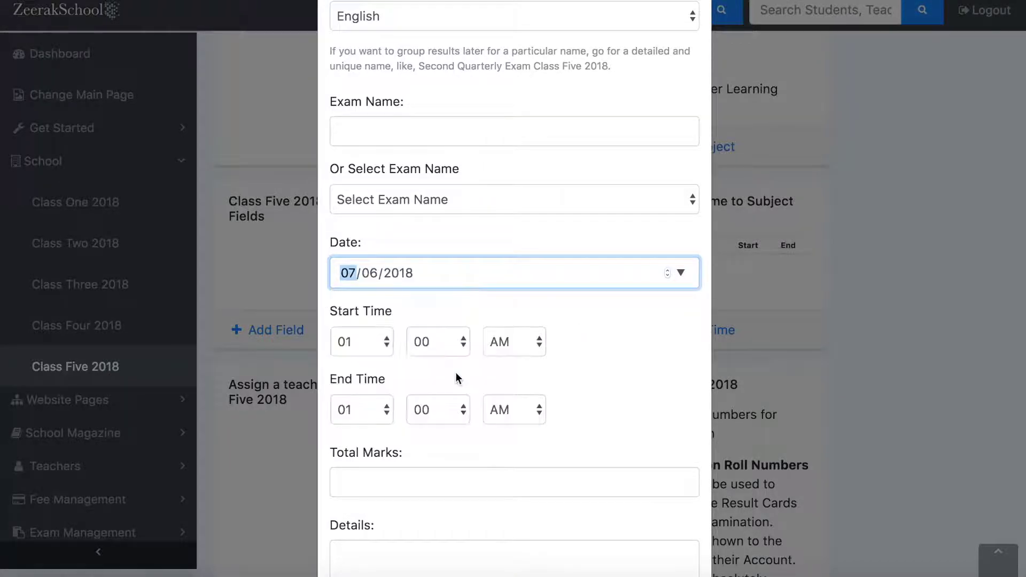
pyautogui.scroll(-3, 386, 443)
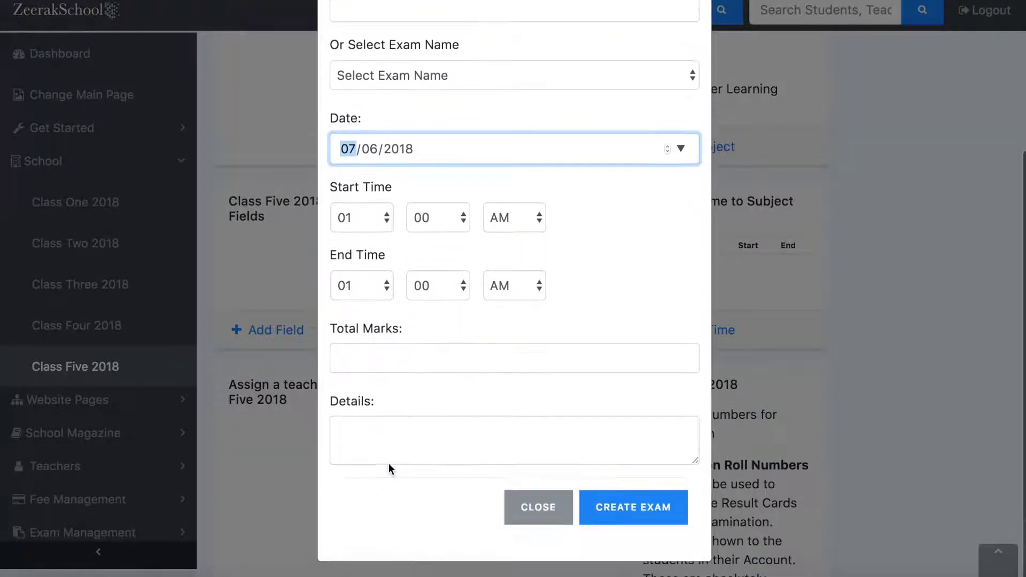
pyautogui.click(546, 512)
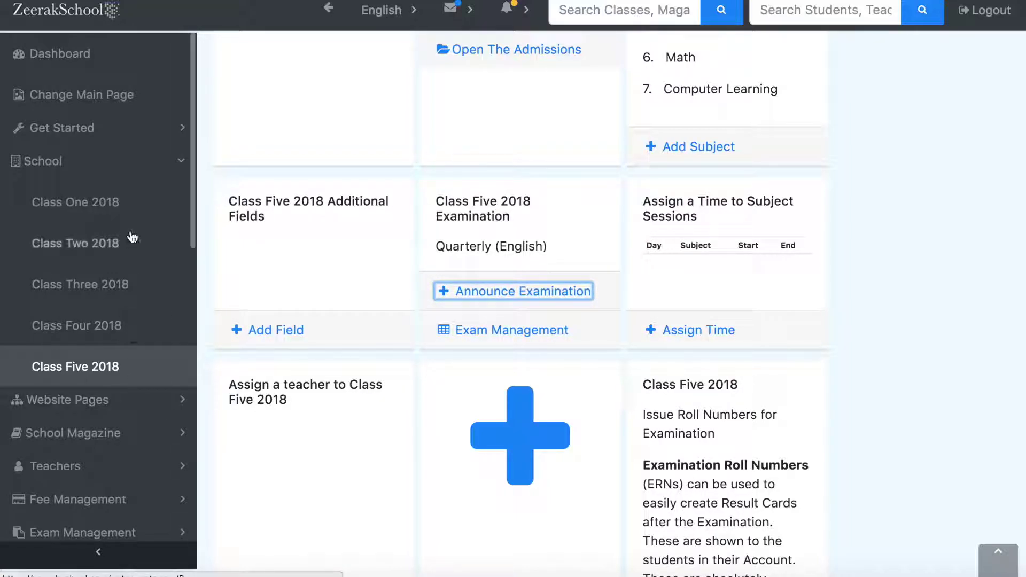
# - Expand the sidebar's Exam Management menu to show exam records, result cards and class exams
pyautogui.scroll(-3, 113, 366)
pyautogui.scroll(-1, 112, 366)
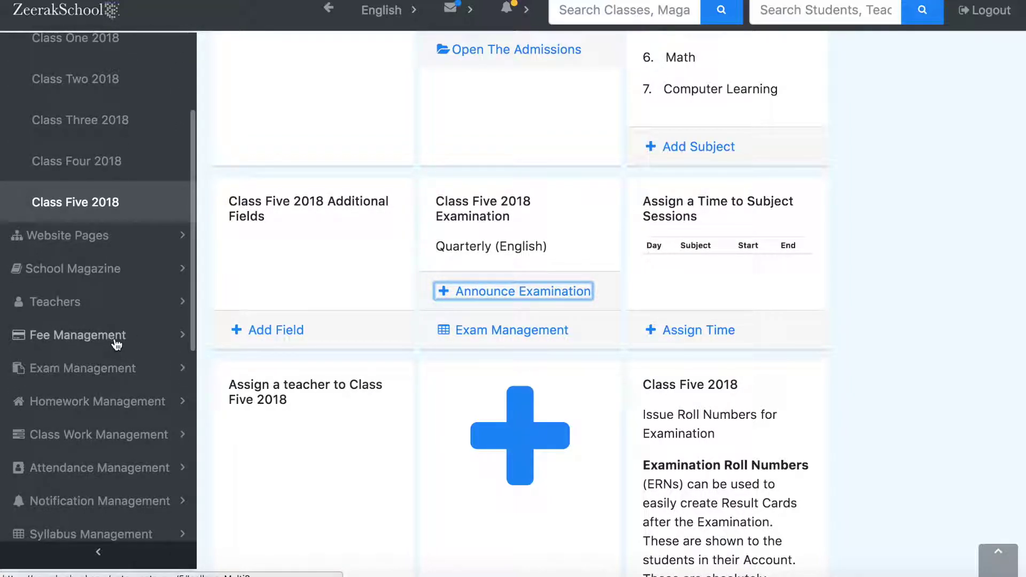
pyautogui.click(133, 368)
pyautogui.scroll(-1, 112, 362)
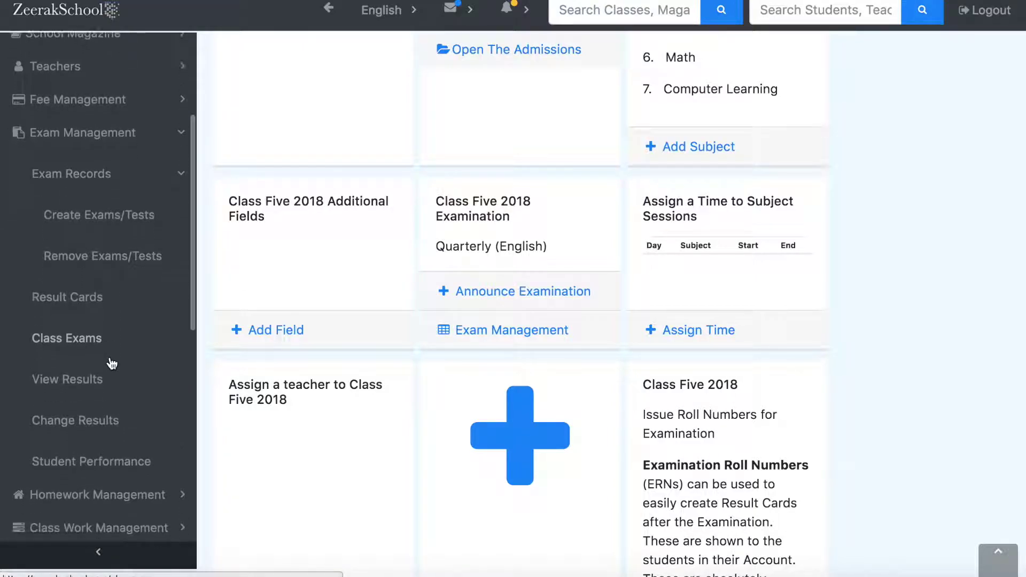
pyautogui.scroll(-1, 112, 363)
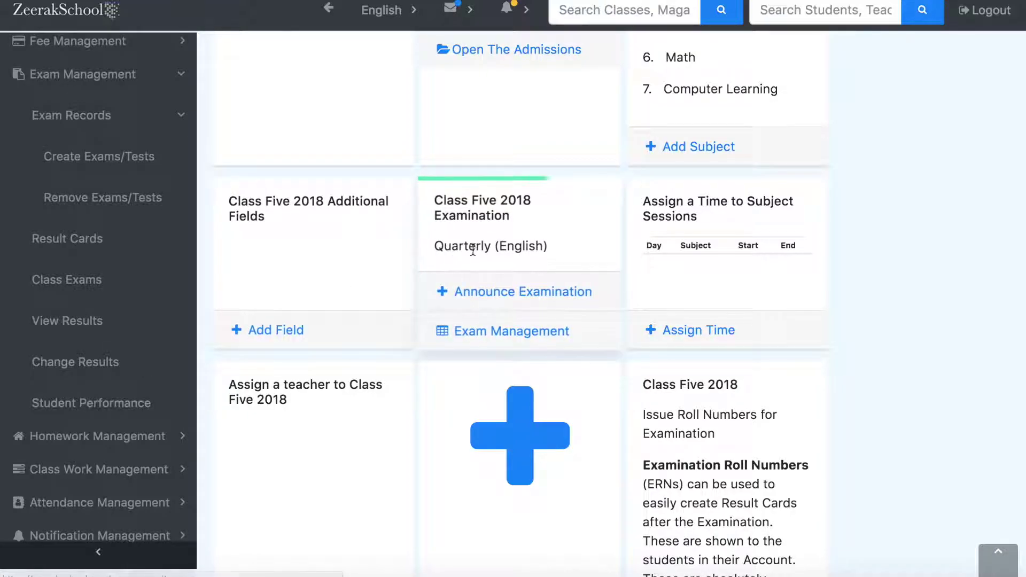
pyautogui.scroll(10, 470, 249)
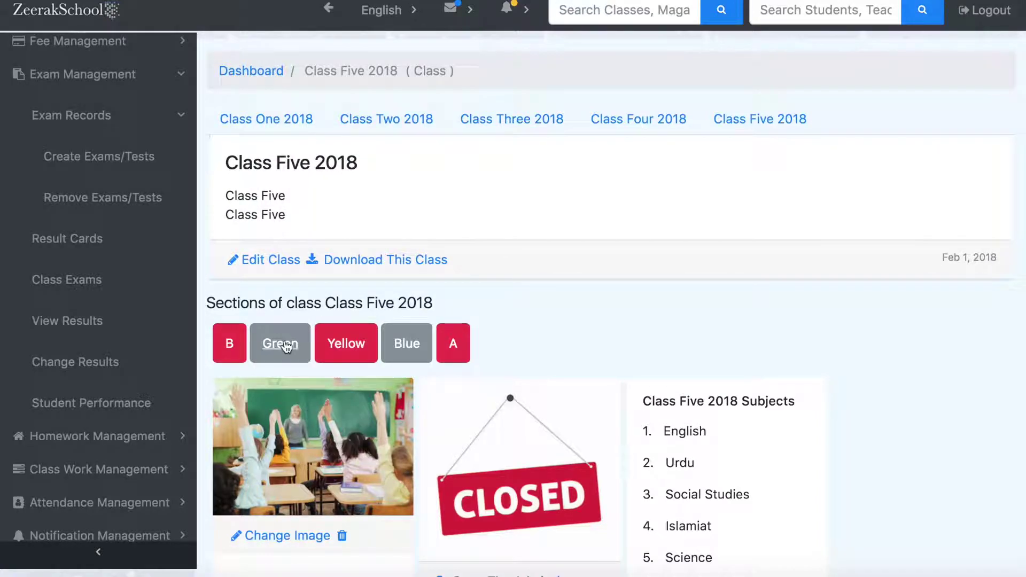
# - Open Class Five 2018's Green section and bring up its Create Test form
pyautogui.click(282, 353)
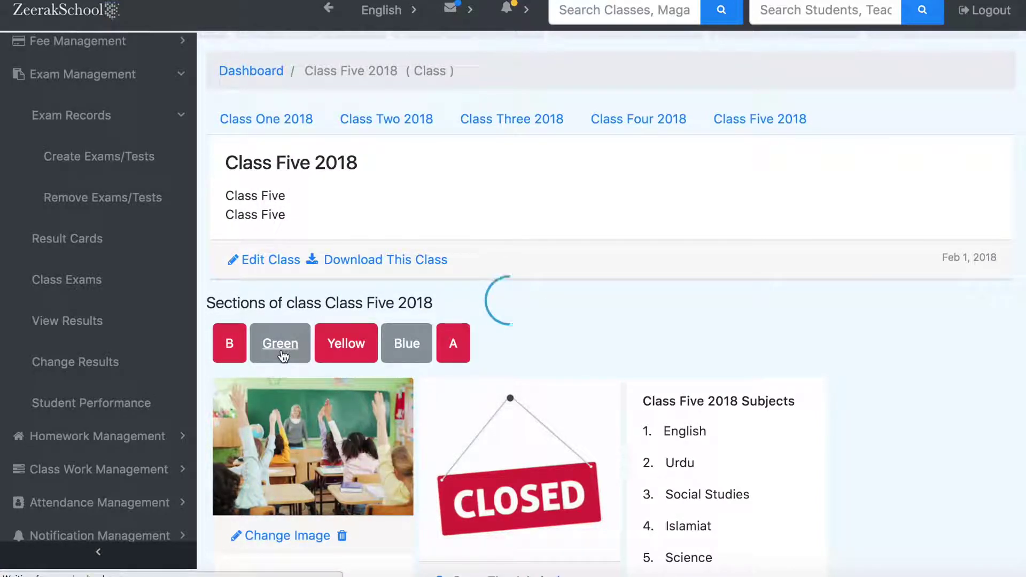
pyautogui.scroll(10, 281, 355)
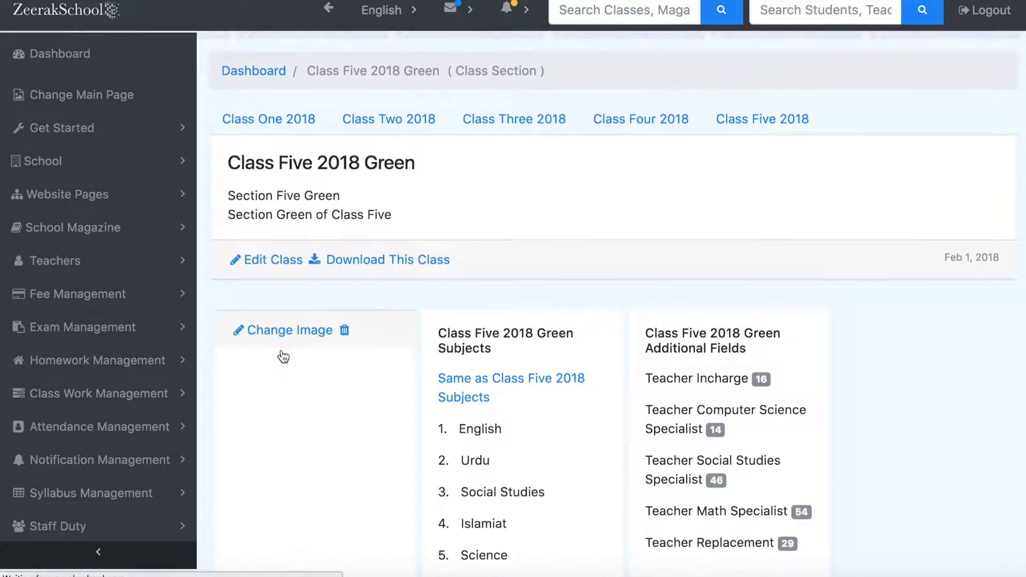
pyautogui.scroll(-5, 566, 409)
pyautogui.scroll(-6, 565, 409)
pyautogui.scroll(-3, 565, 409)
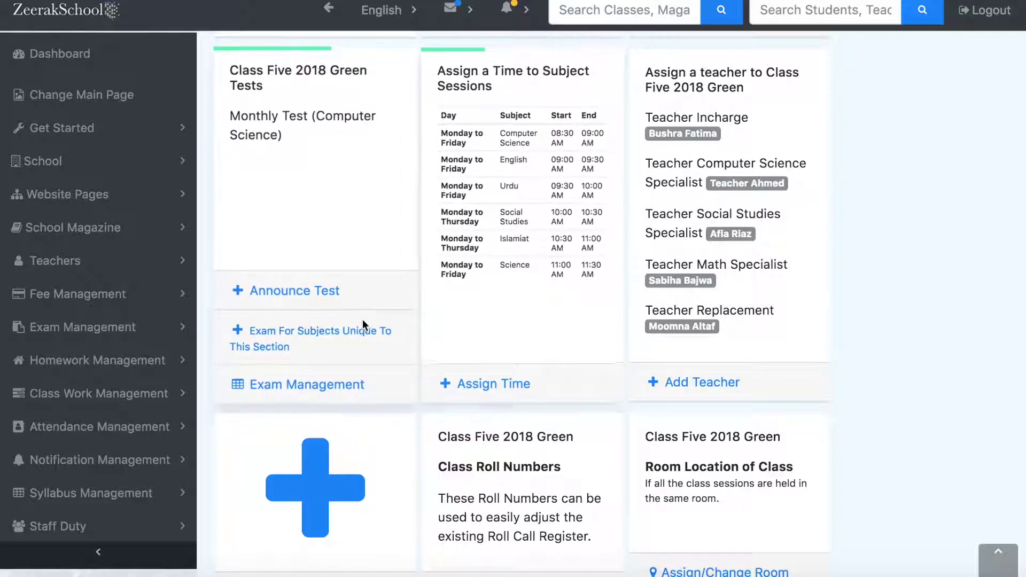
pyautogui.click(334, 301)
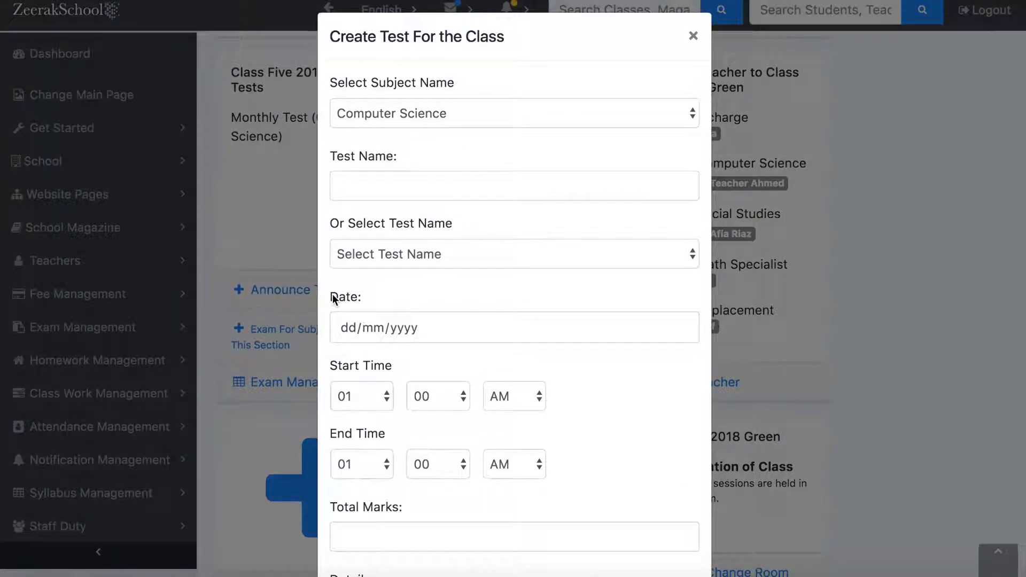
pyautogui.click(536, 112)
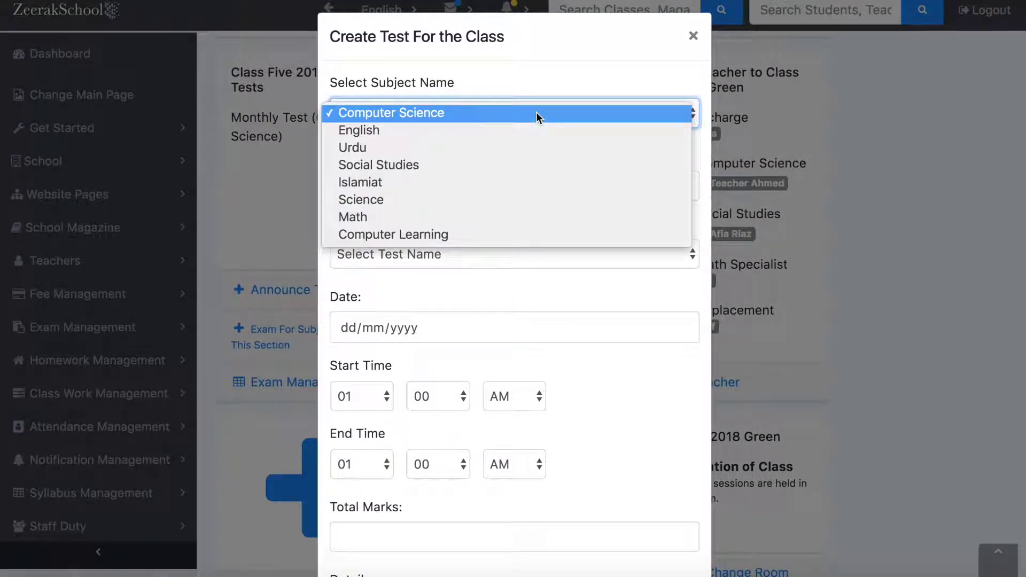
pyautogui.click(542, 84)
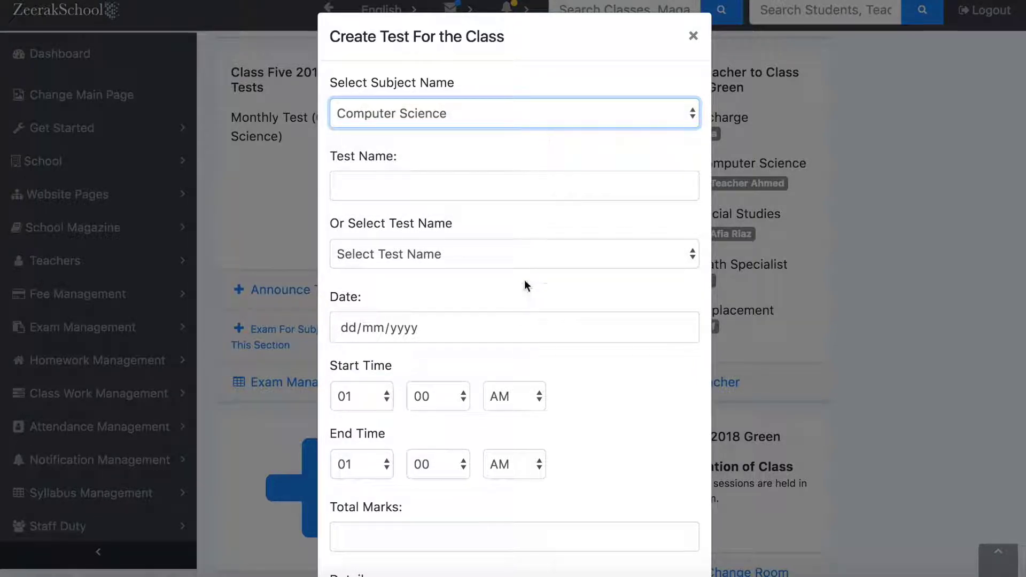
pyautogui.scroll(-2, 524, 280)
pyautogui.scroll(-1, 524, 280)
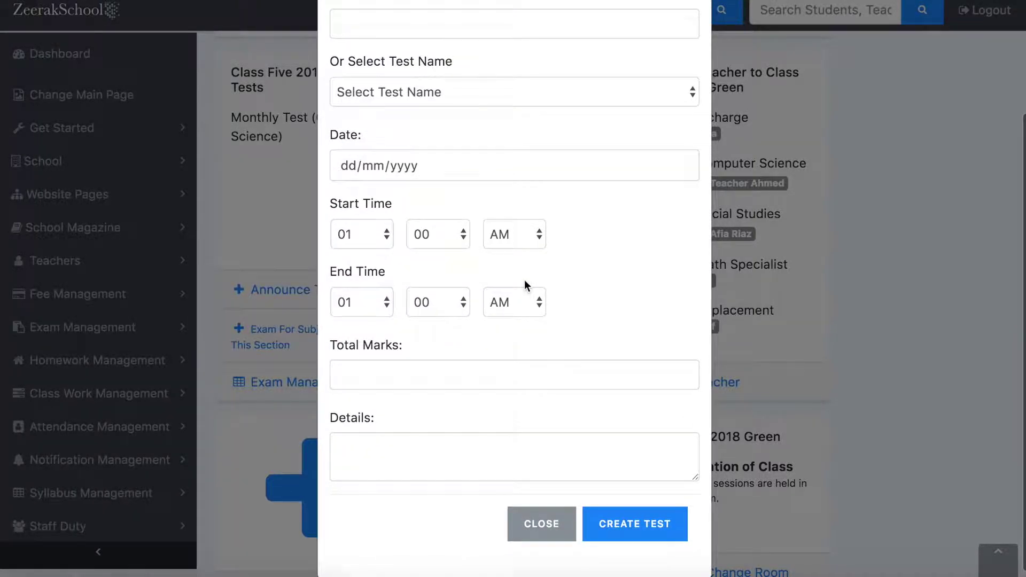
pyautogui.scroll(-1, 524, 284)
pyautogui.click(544, 511)
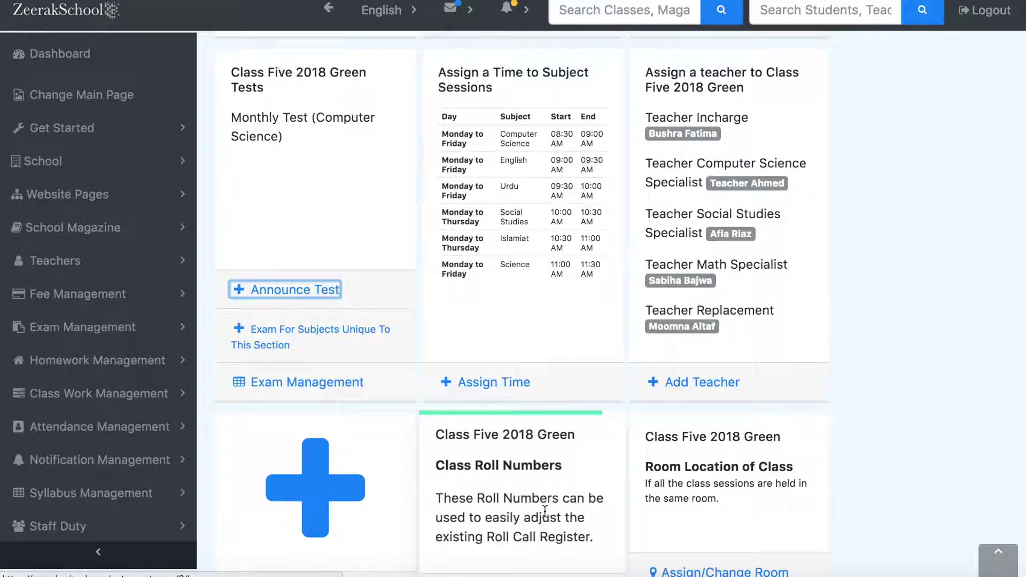
# - View the Green section's class exam details, then go back and return to the top
pyautogui.click(313, 387)
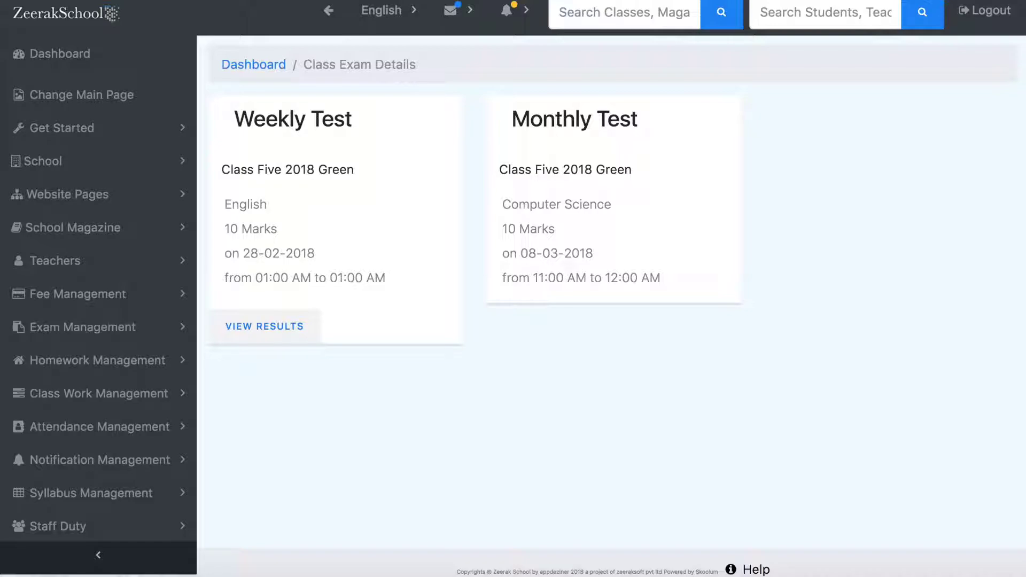
pyautogui.click(330, 16)
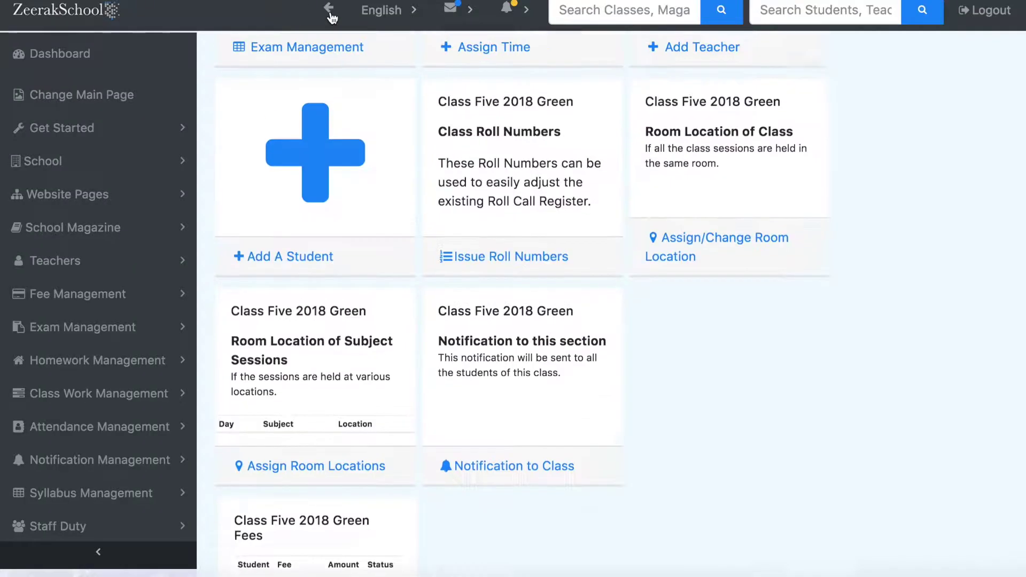
pyautogui.scroll(5, 549, 400)
pyautogui.scroll(5, 549, 399)
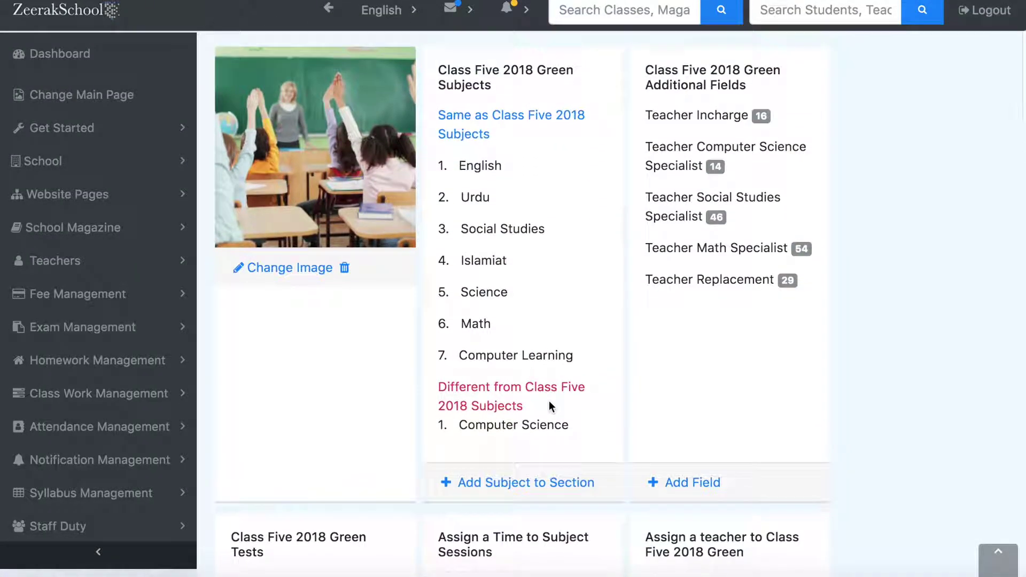
pyautogui.scroll(5, 549, 406)
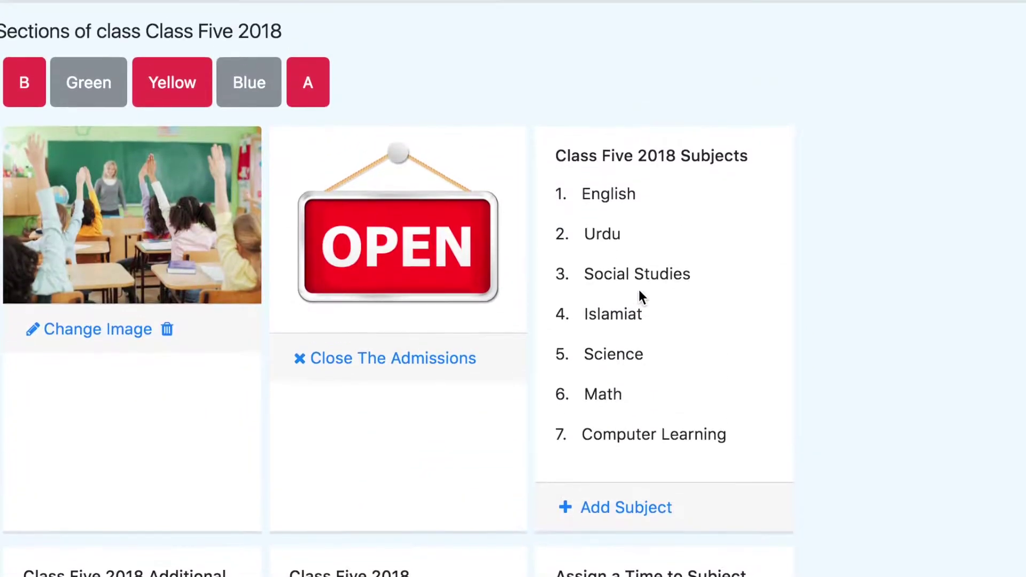
pyautogui.scroll(4, 639, 289)
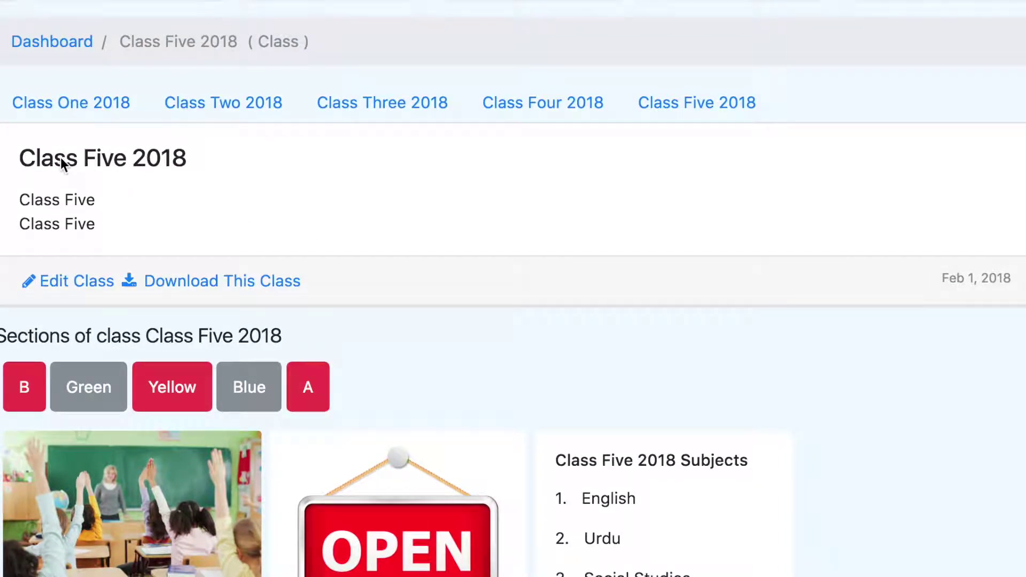
# - Go back to the Green section page and bring up its Assign Time to Subjects form
pyautogui.moveTo(208, 160); pyautogui.dragTo(6, 156)
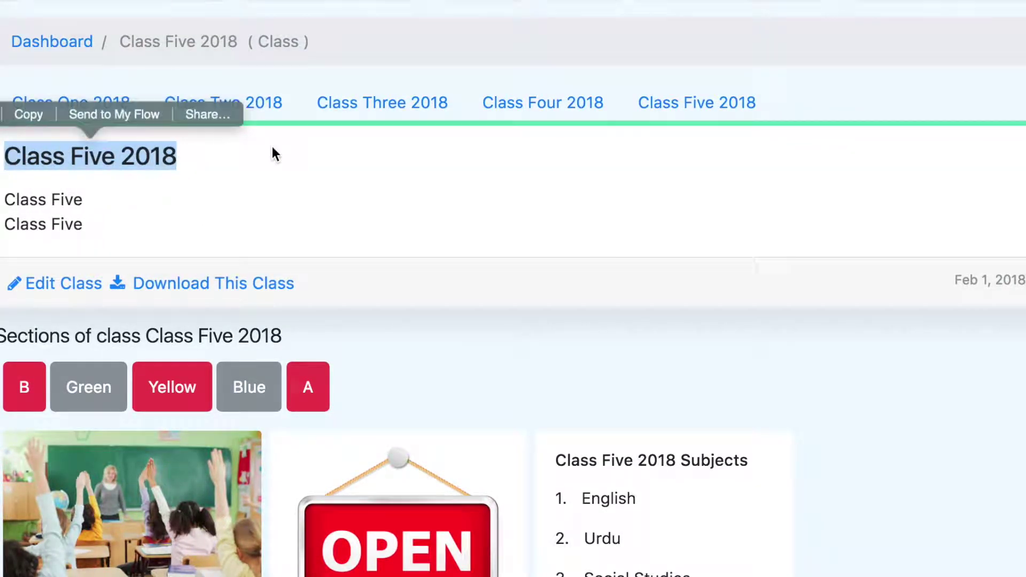
pyautogui.scroll(-10, 666, 397)
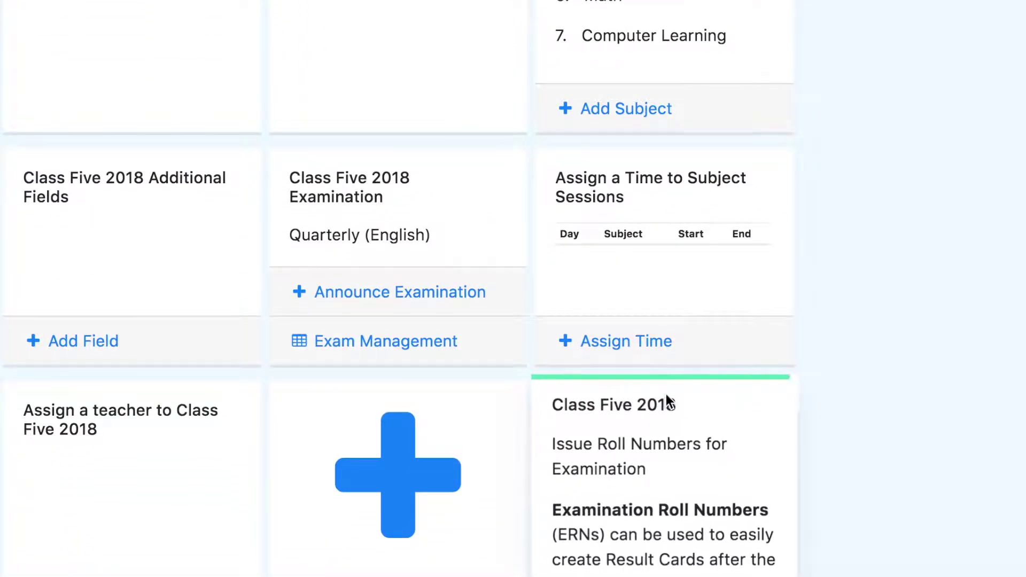
pyautogui.scroll(10, 665, 397)
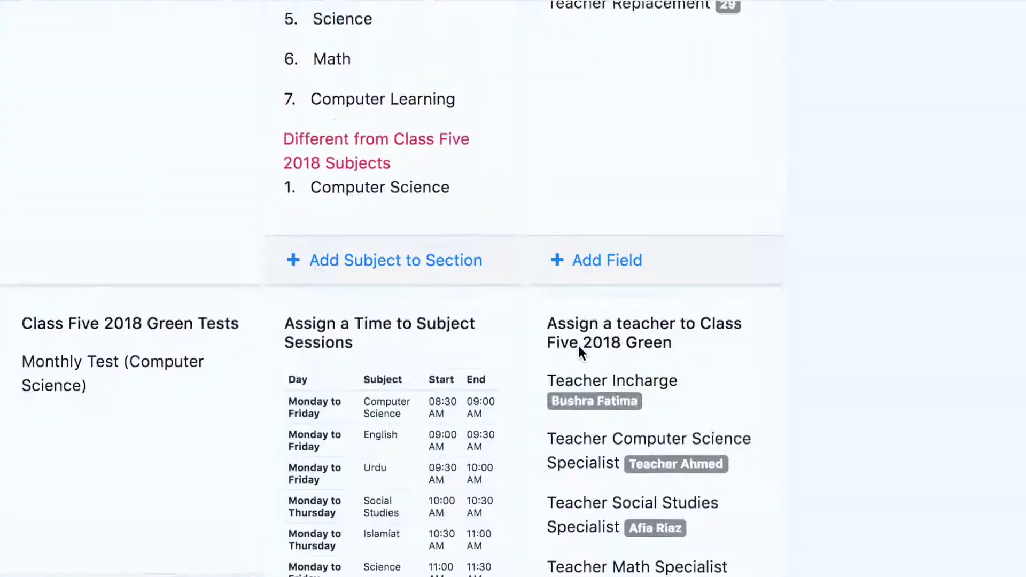
pyautogui.scroll(-5, 582, 352)
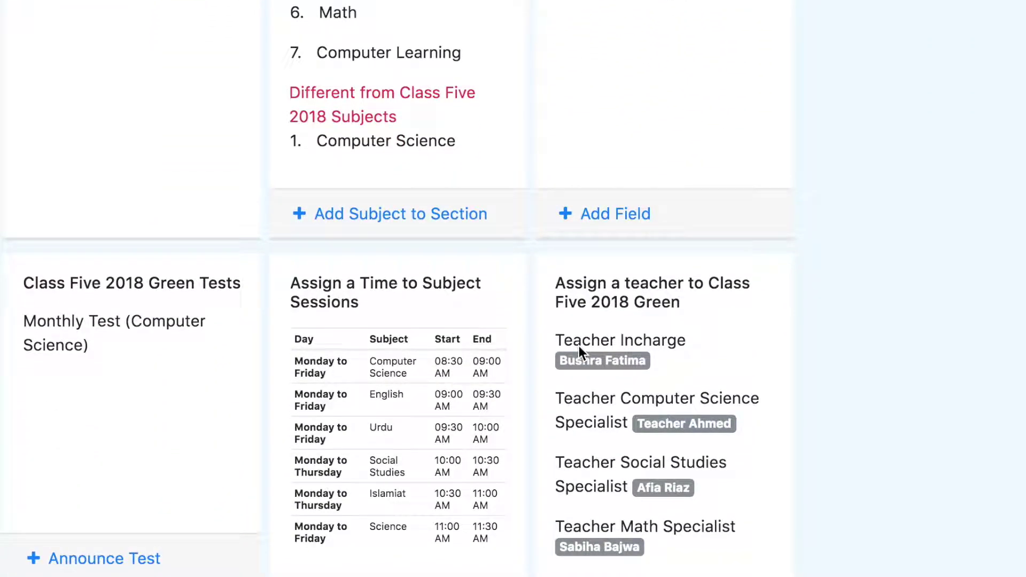
pyautogui.scroll(-2, 581, 352)
pyautogui.moveTo(376, 432)
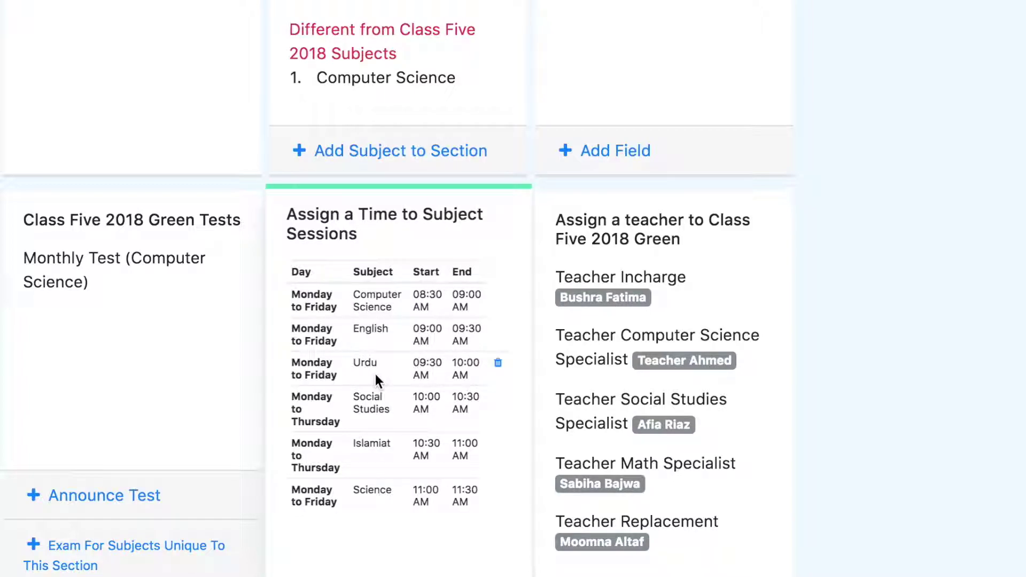
pyautogui.scroll(-2, 376, 448)
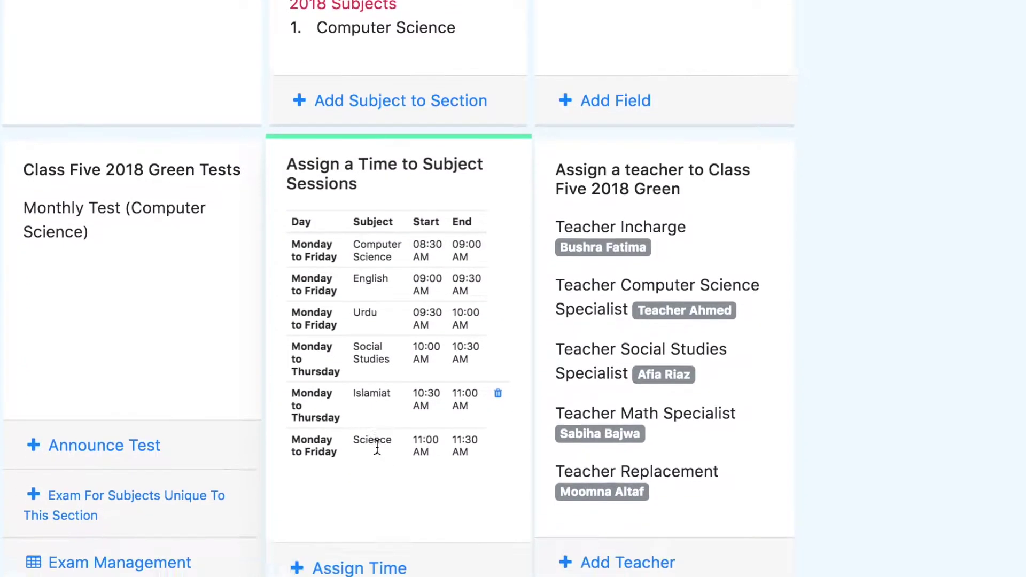
pyautogui.scroll(-2, 376, 448)
pyautogui.click(358, 497)
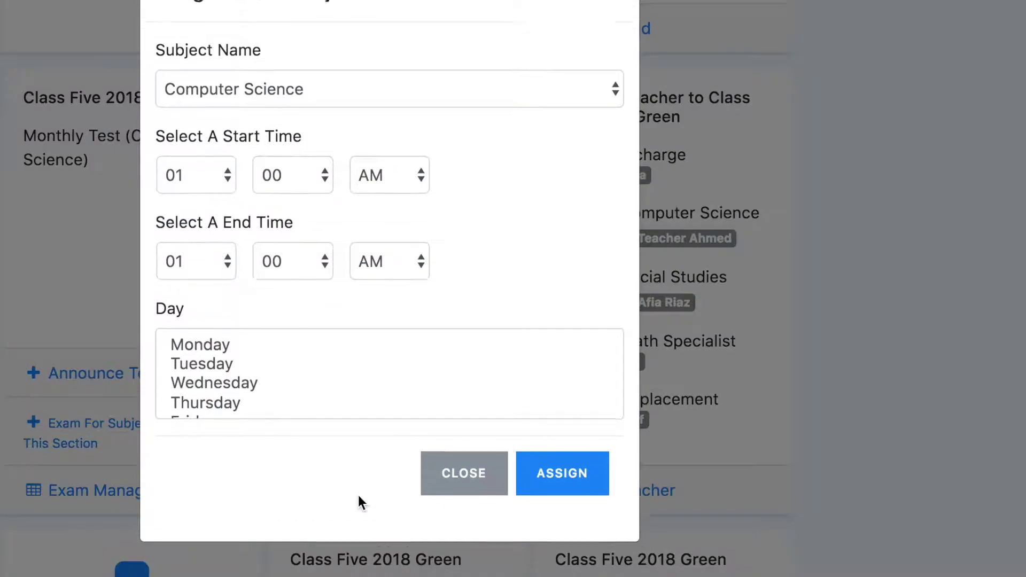
# - Choose English with a 10:00 to 11:00 AM time slot
pyautogui.click(376, 95)
pyautogui.click(355, 122)
pyautogui.click(226, 188)
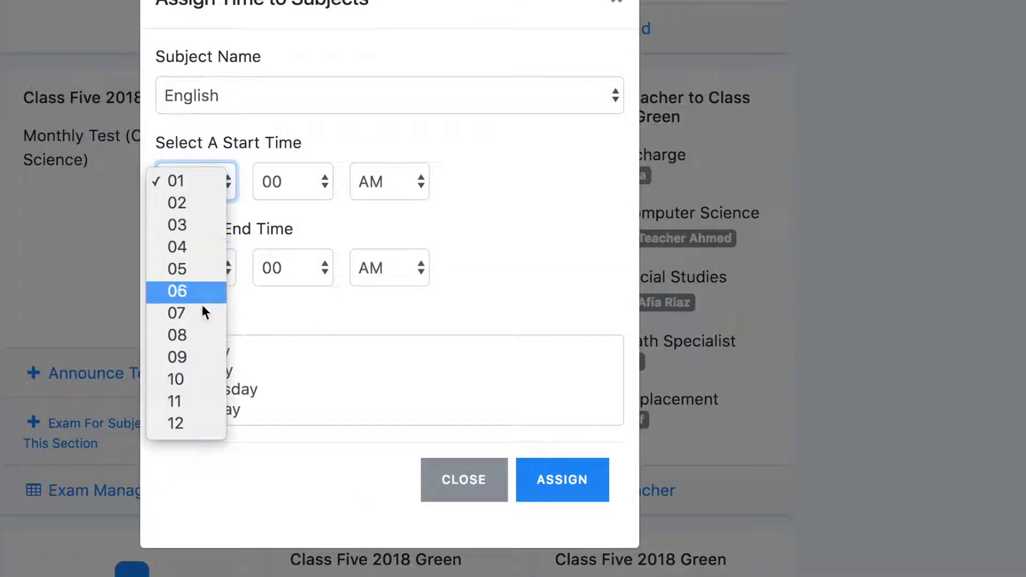
pyautogui.click(186, 380)
pyautogui.click(222, 267)
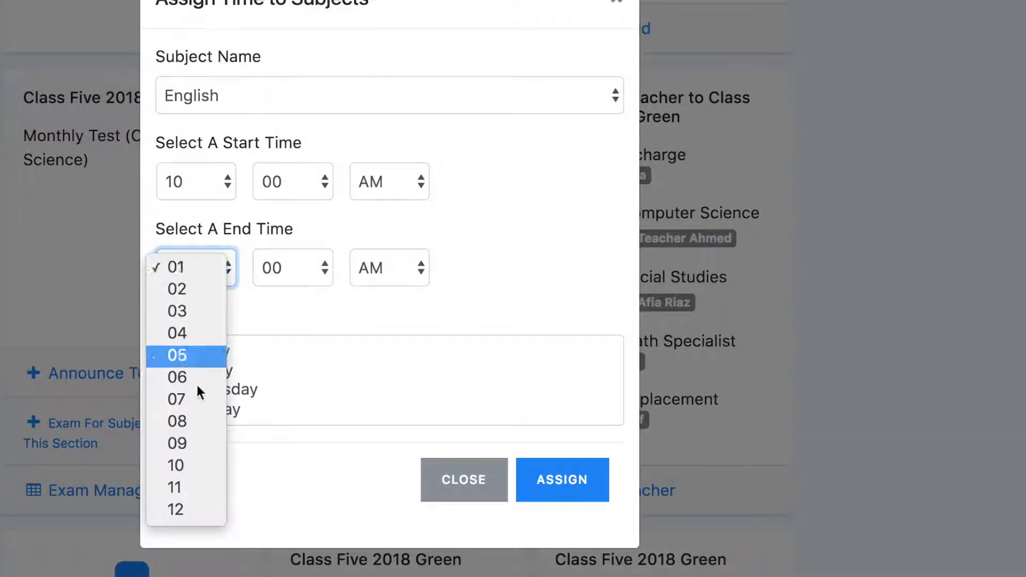
pyautogui.click(188, 483)
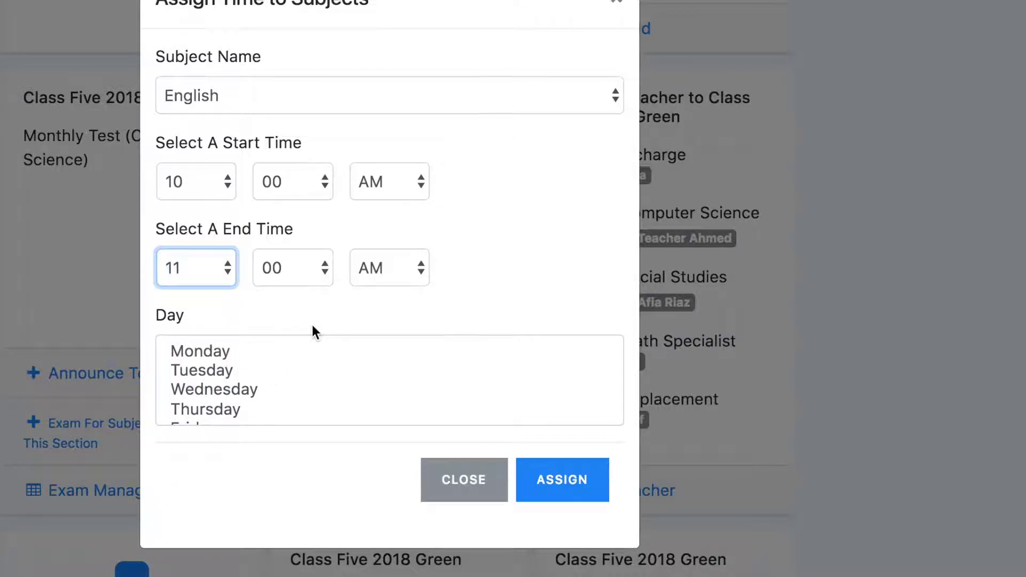
# - Set the days to Monday to Thursday and assign the English slot
pyautogui.scroll(-5, 303, 389)
pyautogui.scroll(3, 303, 389)
pyautogui.scroll(3, 303, 389)
pyautogui.scroll(-5, 303, 389)
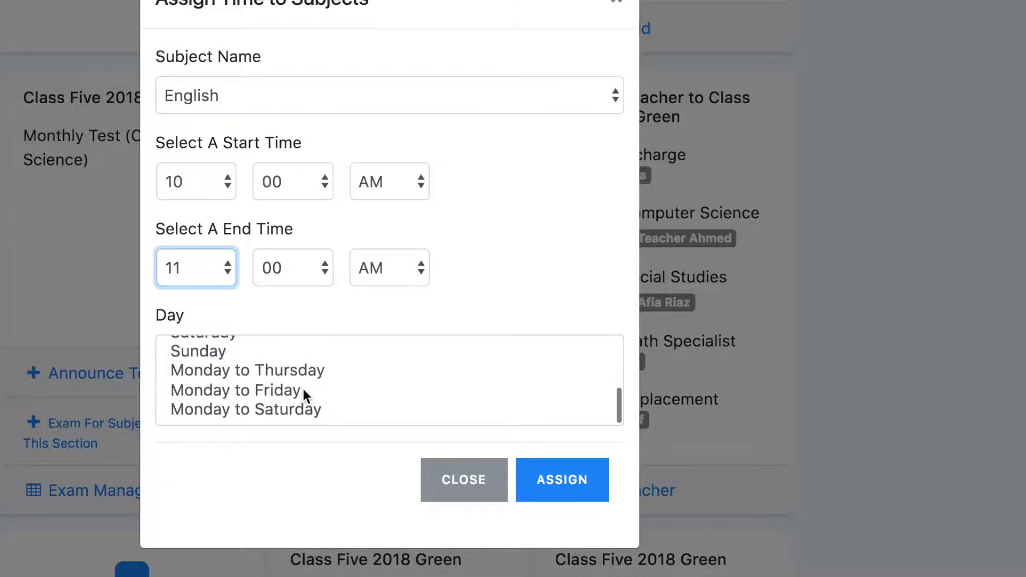
pyautogui.click(295, 369)
pyautogui.click(551, 479)
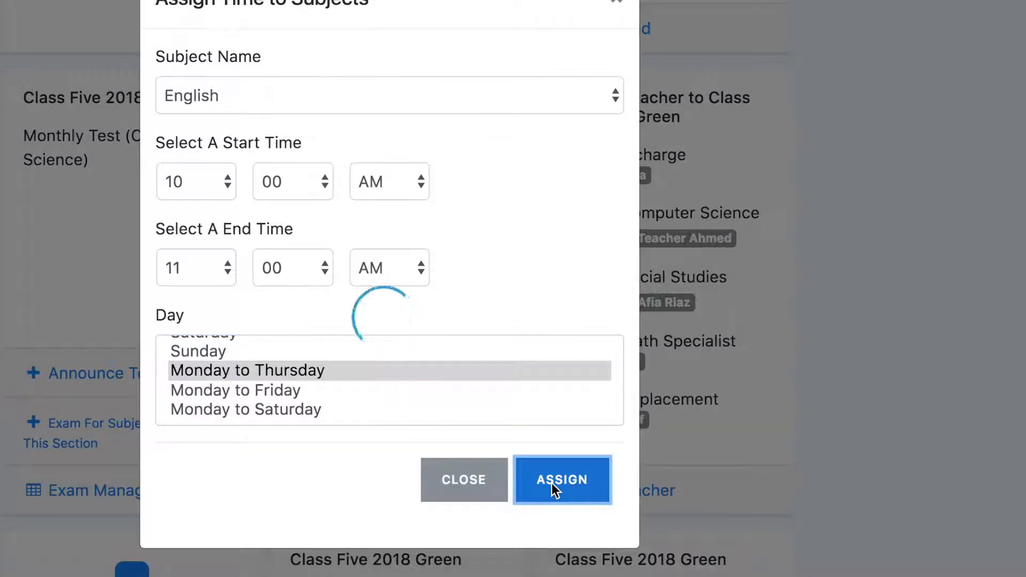
pyautogui.scroll(-5, 551, 483)
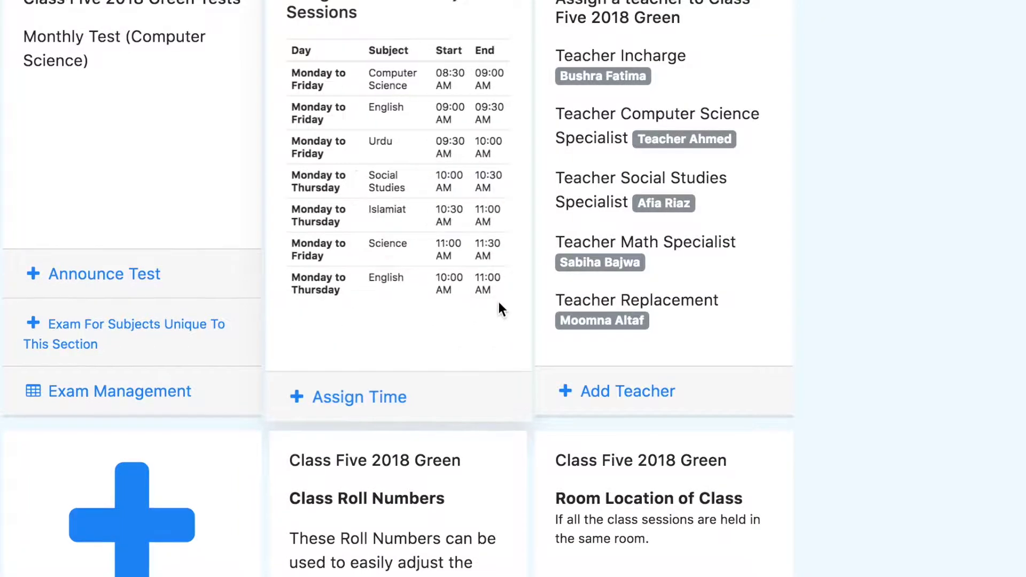
# - Delete the English Monday-to-Thursday session from the Class Five 2018 Green timetable
pyautogui.click(498, 303)
pyautogui.click(569, 417)
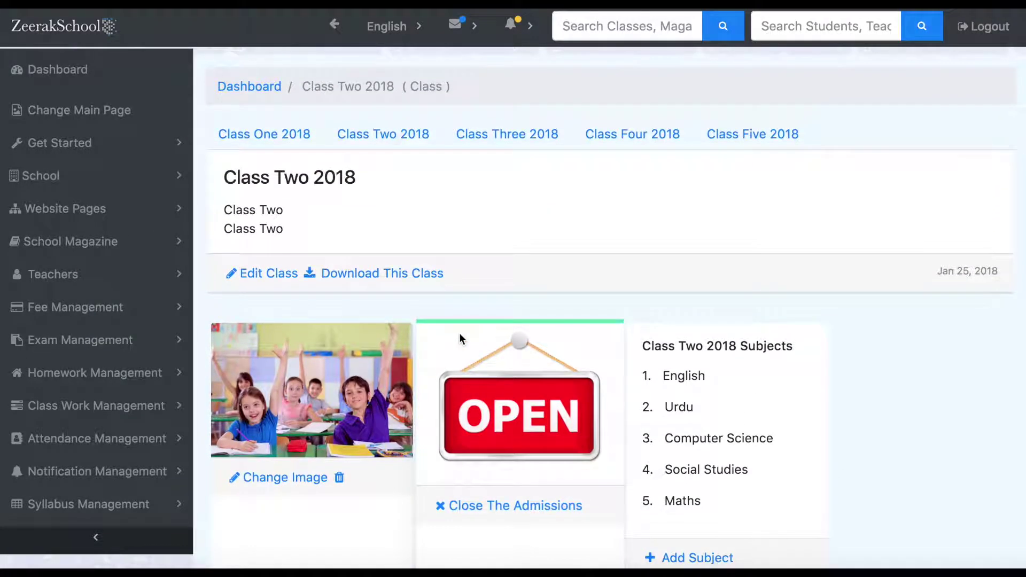
pyautogui.scroll(-4, 460, 332)
pyautogui.scroll(-4, 459, 339)
pyautogui.scroll(-3, 460, 339)
pyautogui.scroll(-3, 459, 339)
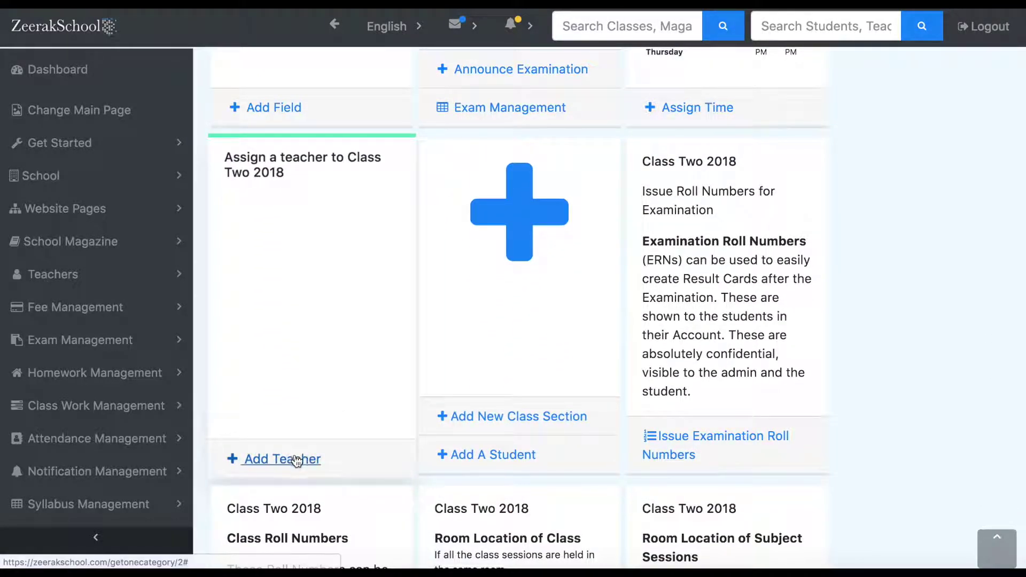
pyautogui.click(294, 459)
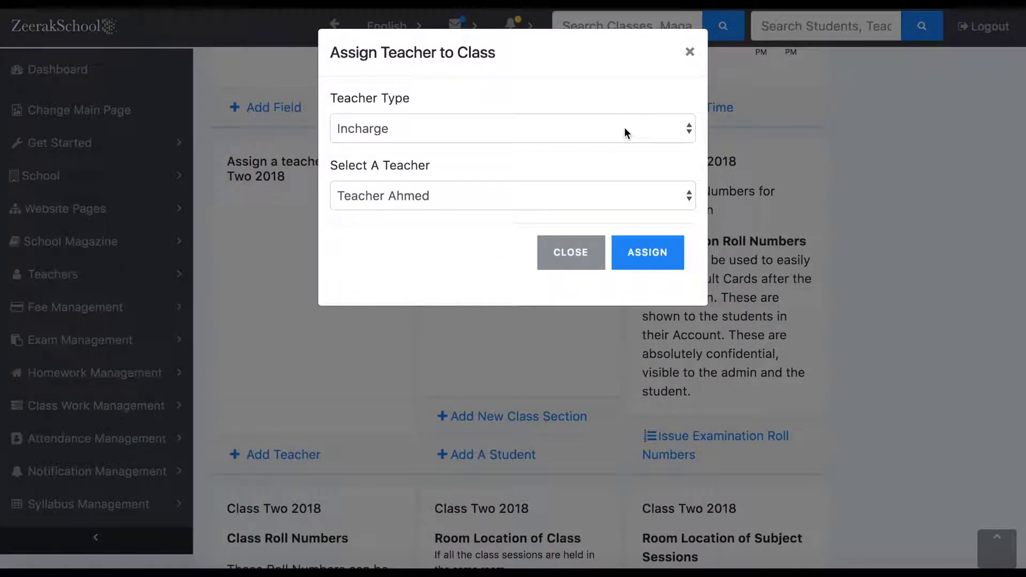
pyautogui.click(624, 127)
pyautogui.click(624, 128)
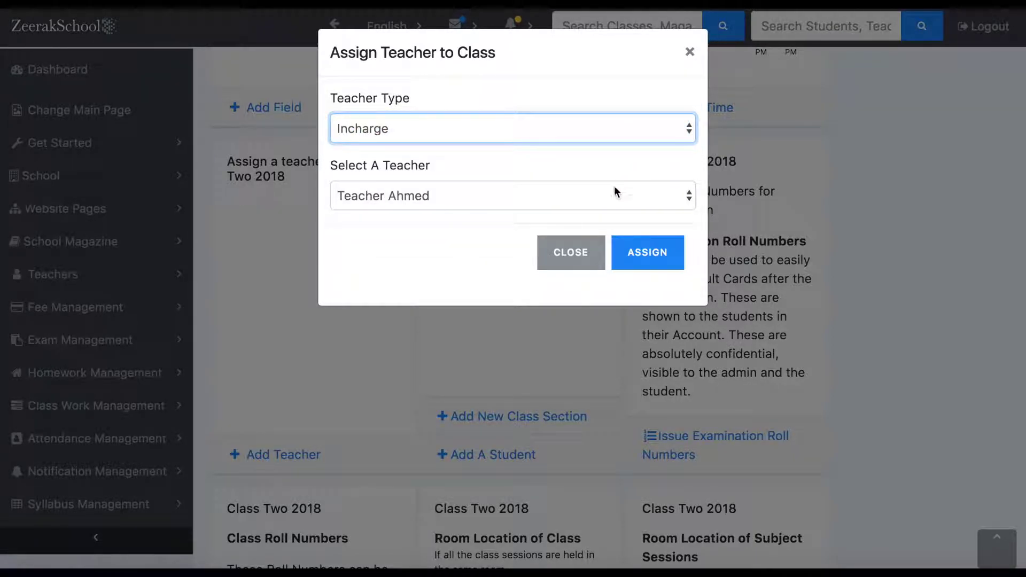
pyautogui.click(604, 198)
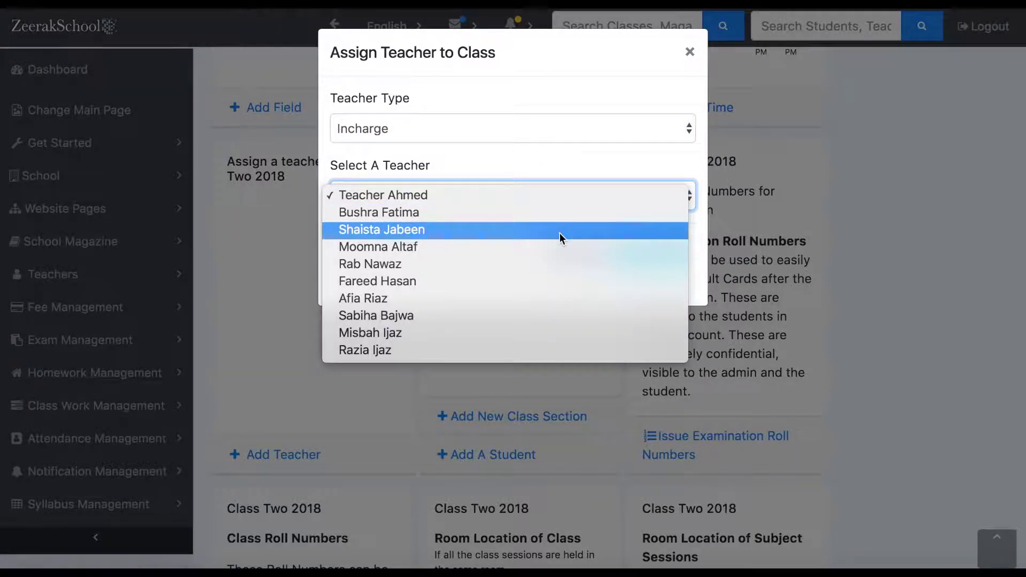
pyautogui.click(560, 233)
pyautogui.click(653, 264)
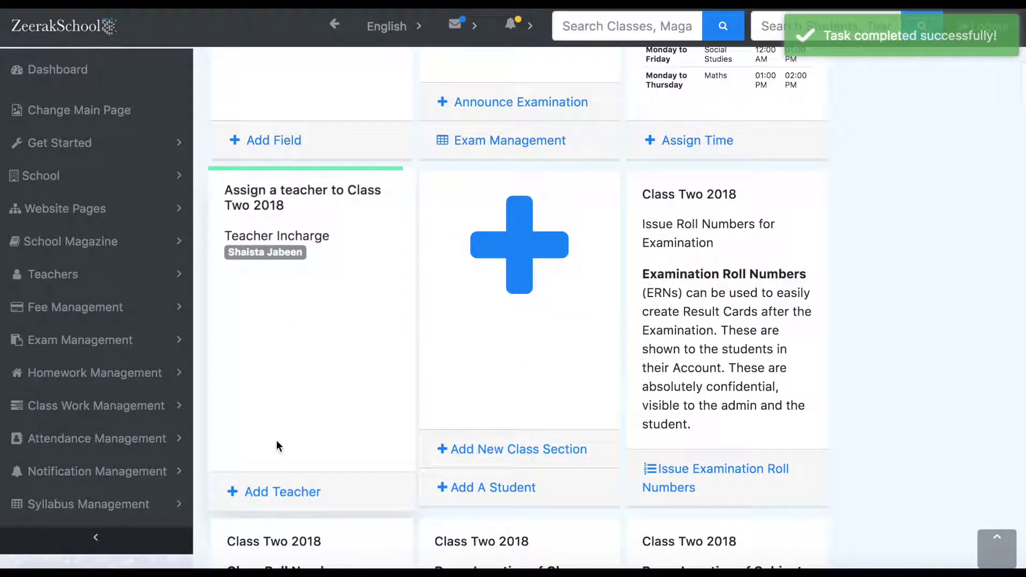
# - Assign Teacher Ahmed to Class Two 2018 with teacher type Replacement
pyautogui.click(283, 493)
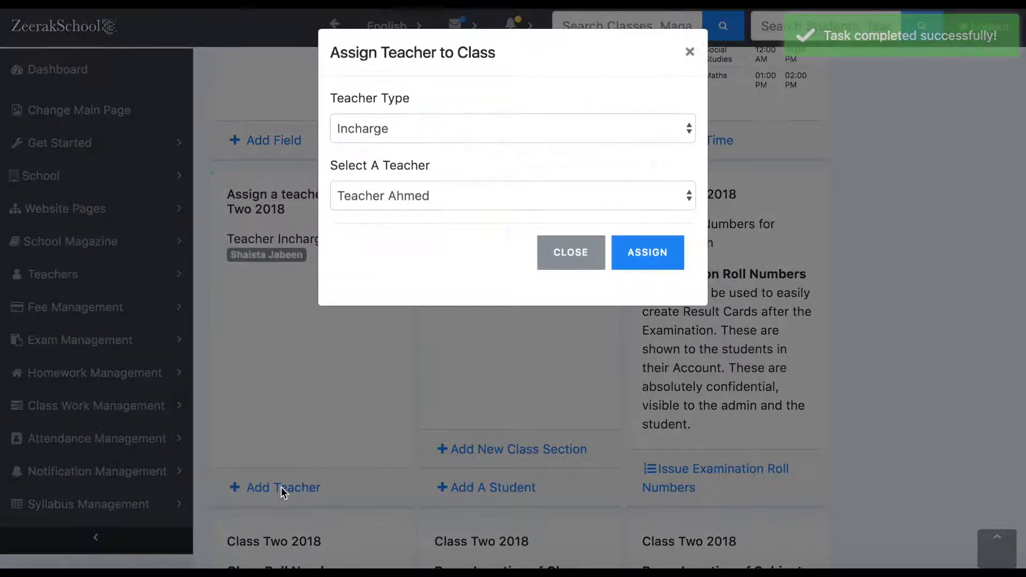
pyautogui.click(592, 130)
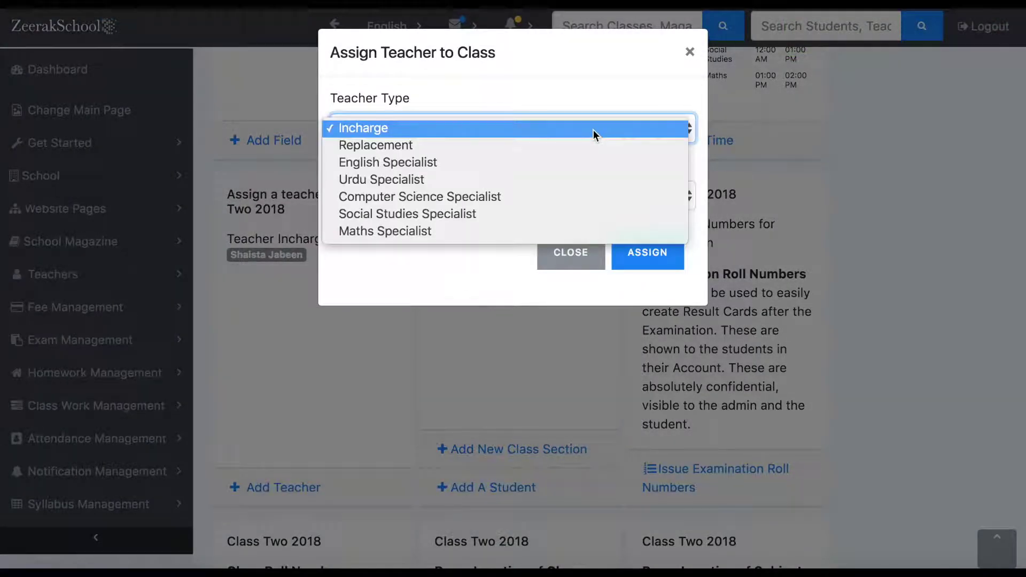
pyautogui.click(571, 146)
pyautogui.click(588, 198)
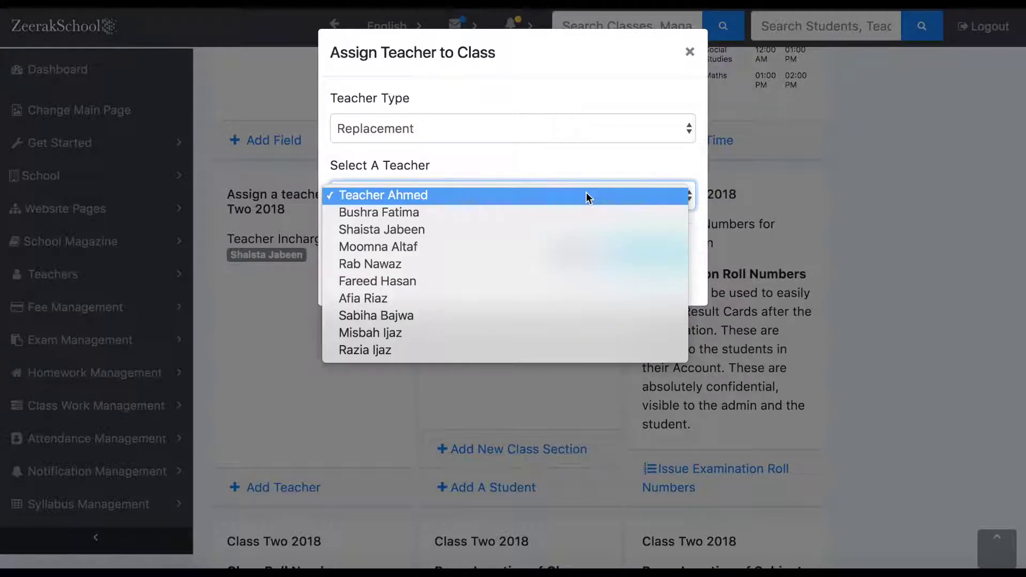
pyautogui.click(587, 195)
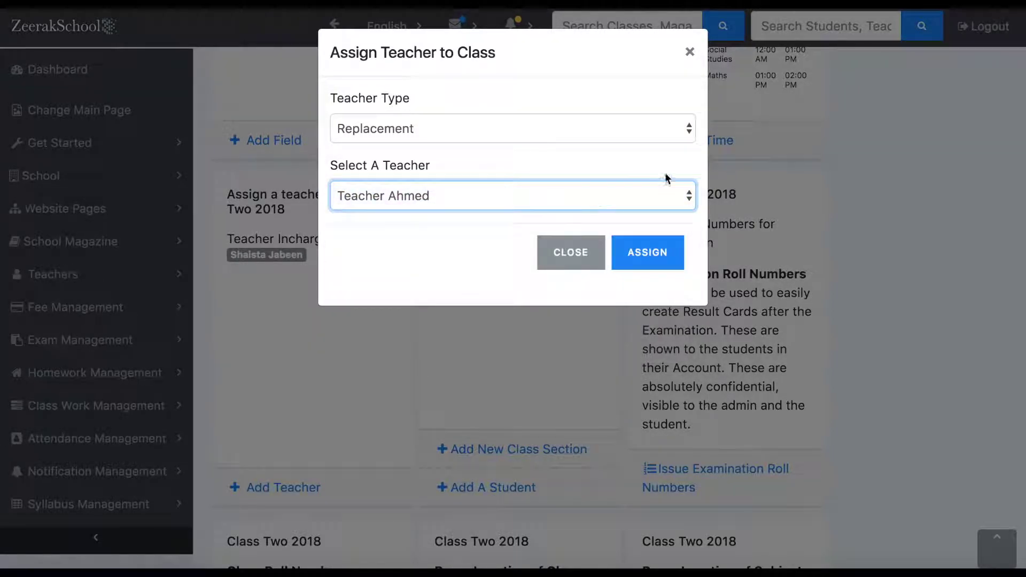
pyautogui.click(636, 253)
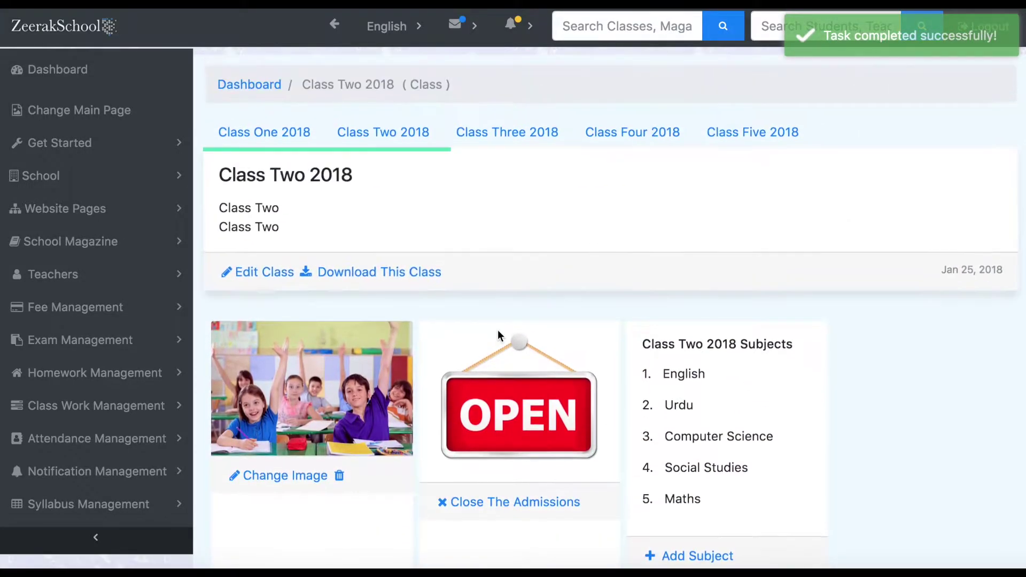
pyautogui.scroll(-2, 380, 385)
pyautogui.scroll(-8, 409, 414)
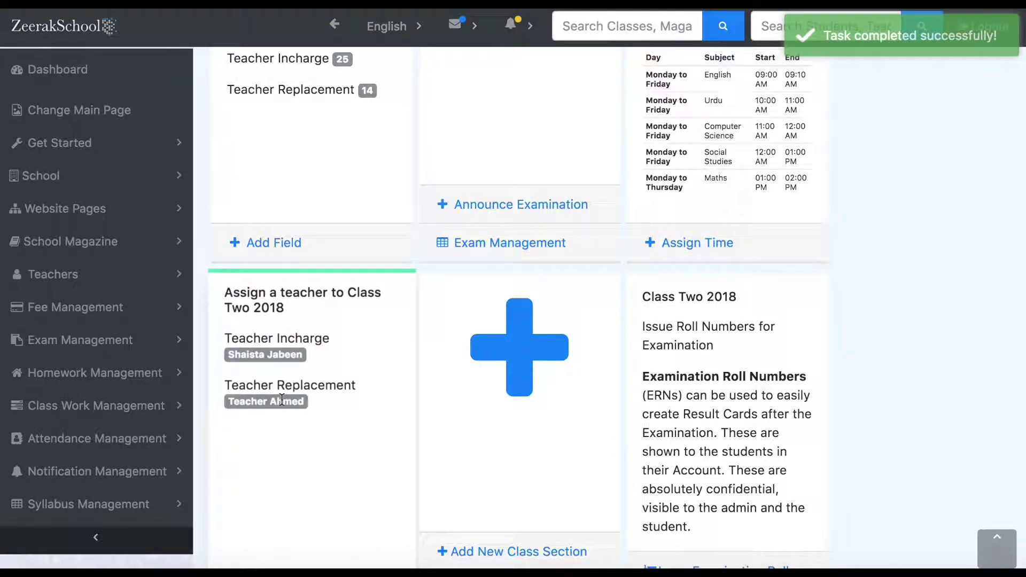
pyautogui.scroll(-3, 316, 431)
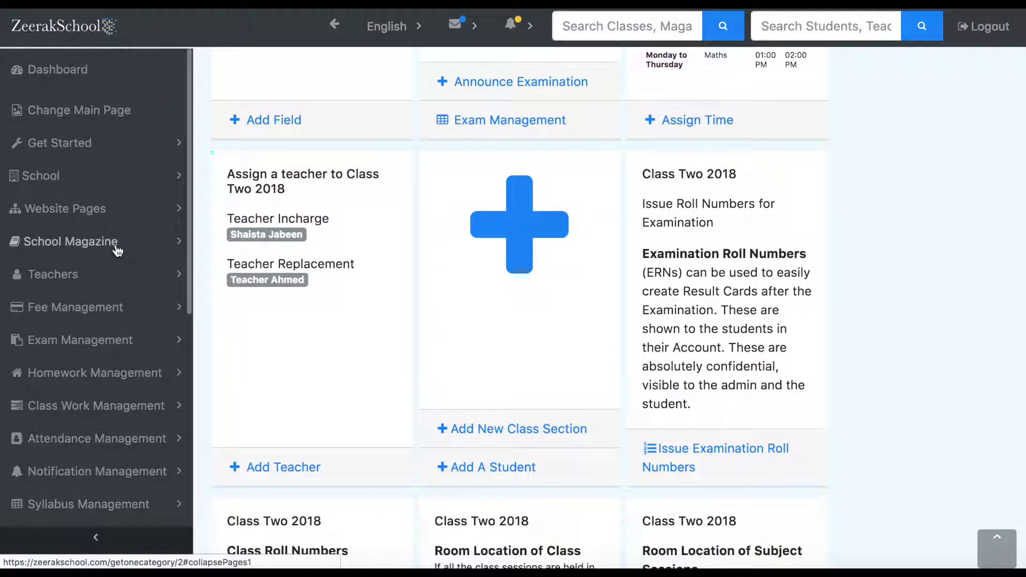
# - Delete Class Two 2018 from Teacher Ahmed's related classes on his teacher page
pyautogui.click(99, 279)
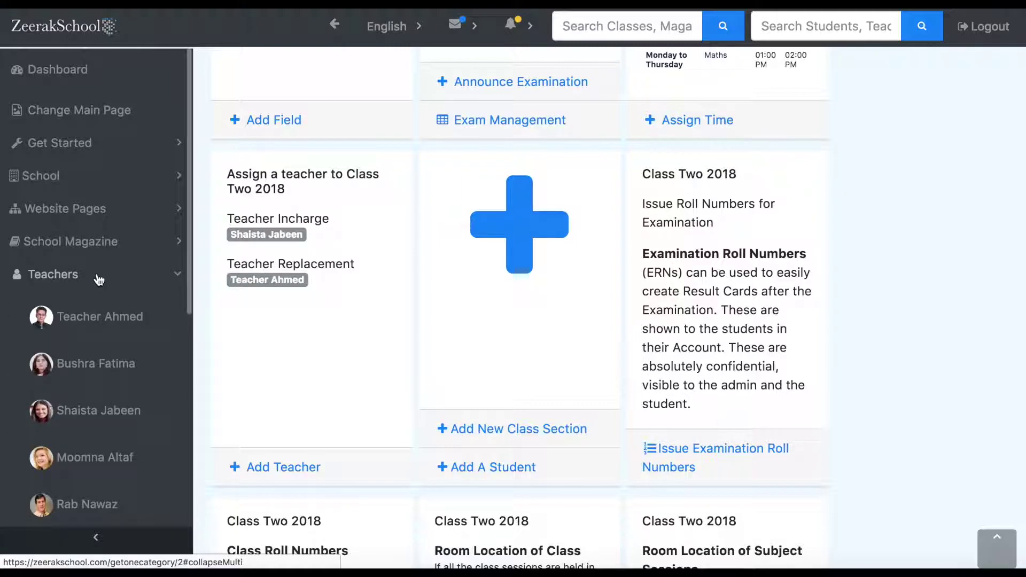
pyautogui.click(90, 319)
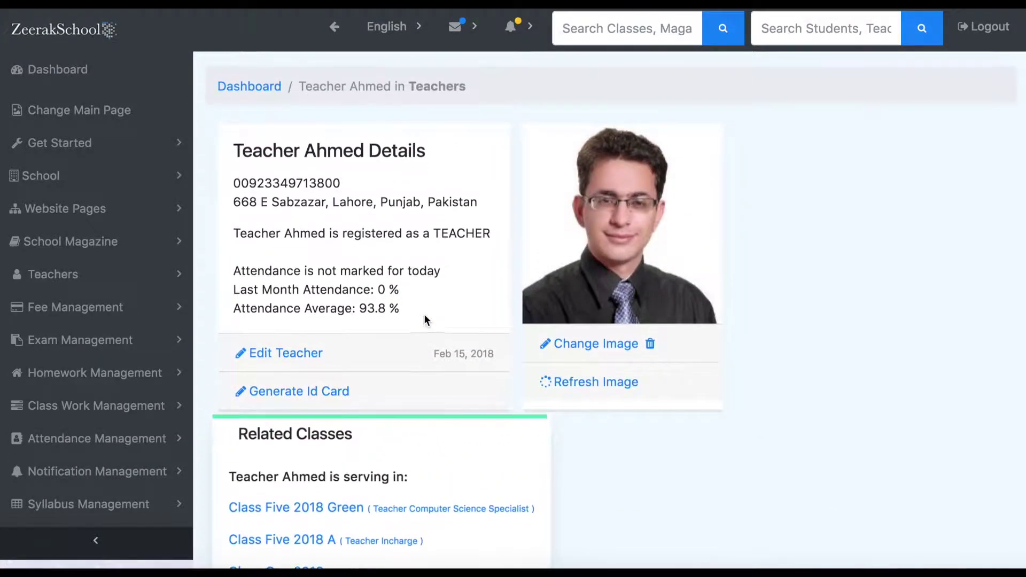
pyautogui.scroll(-7, 424, 313)
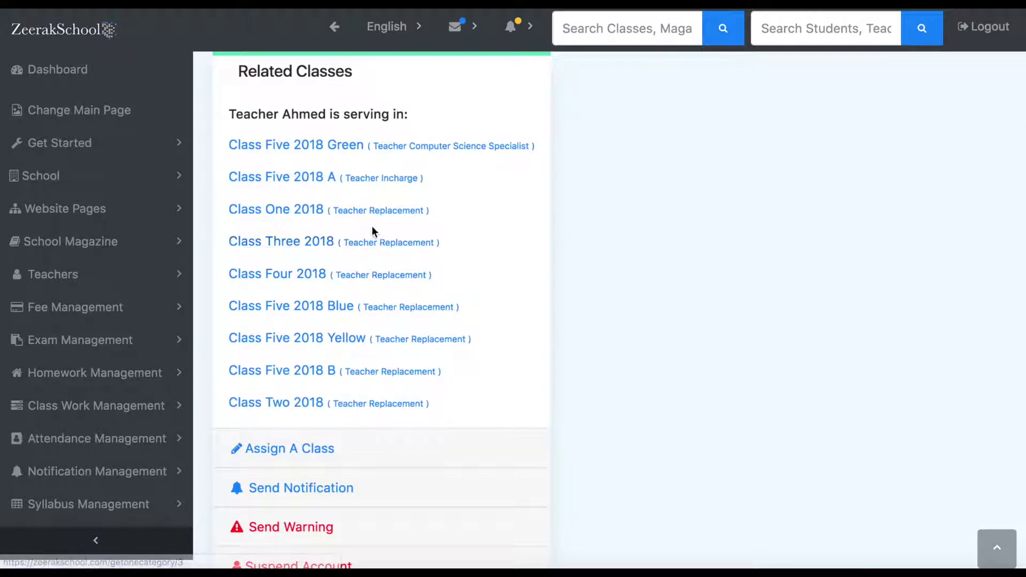
pyautogui.moveTo(329, 402)
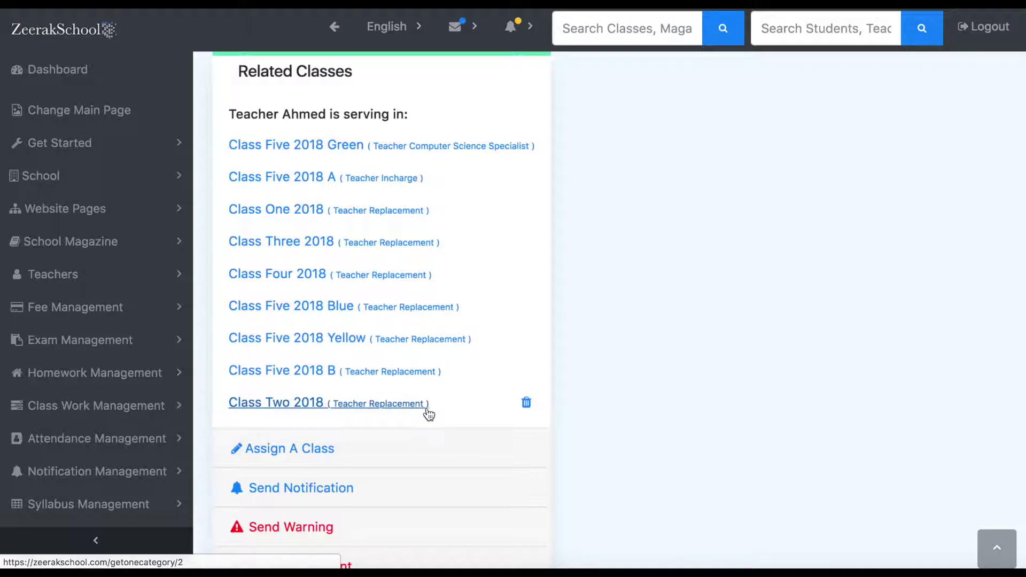
pyautogui.click(526, 404)
pyautogui.click(643, 383)
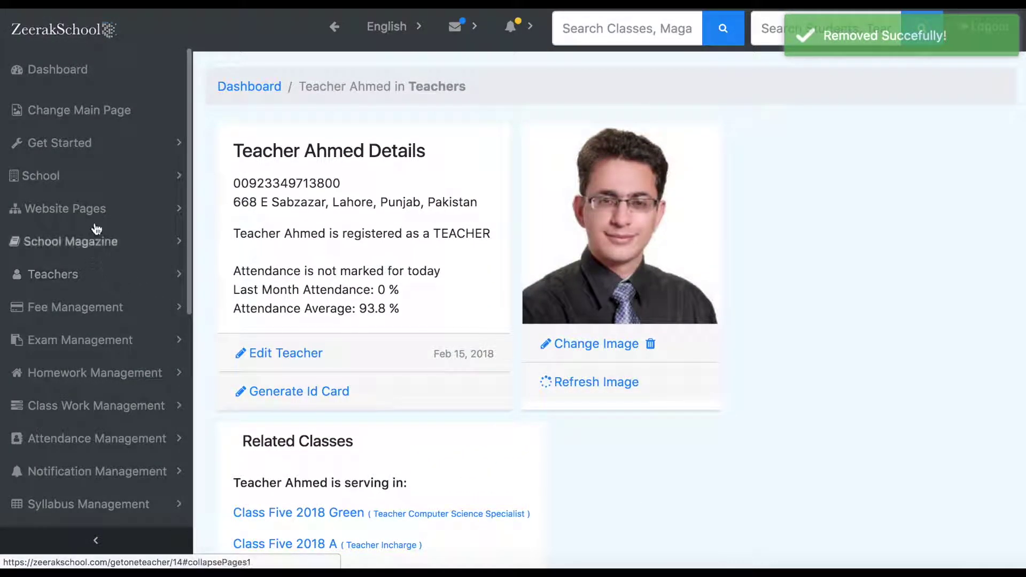
pyautogui.click(126, 177)
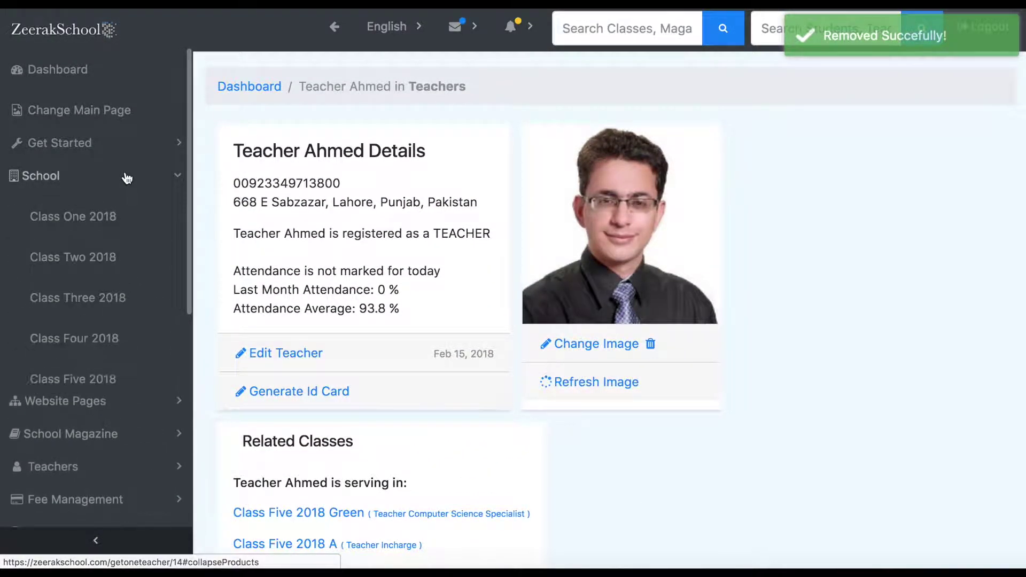
pyautogui.click(80, 259)
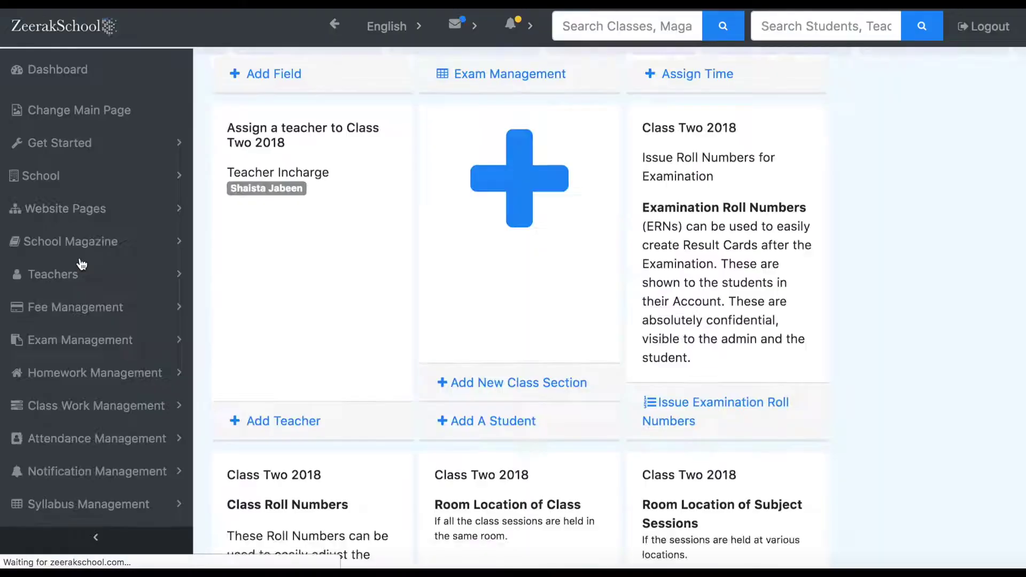
pyautogui.scroll(-10, 331, 299)
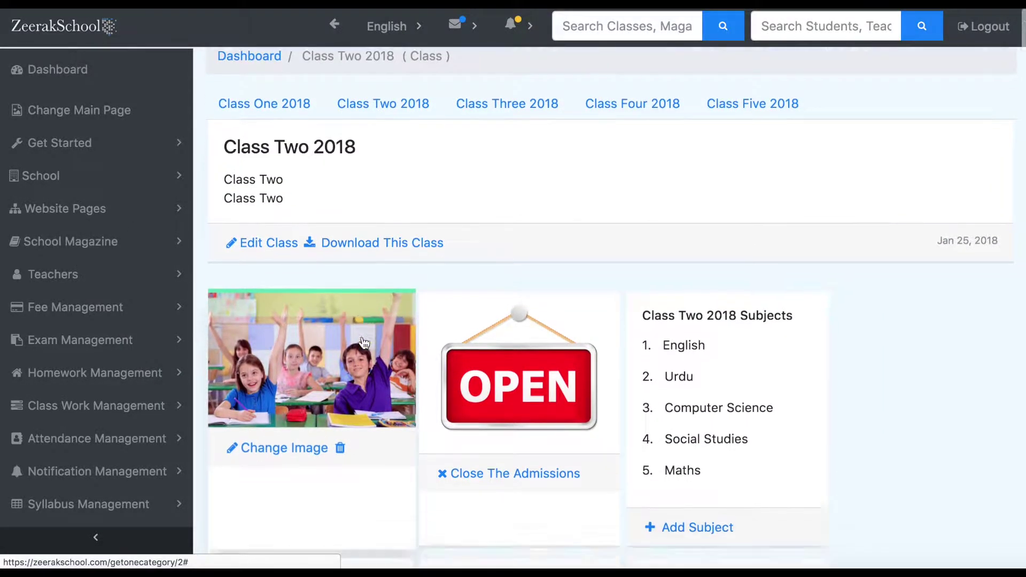
pyautogui.scroll(-1, 362, 342)
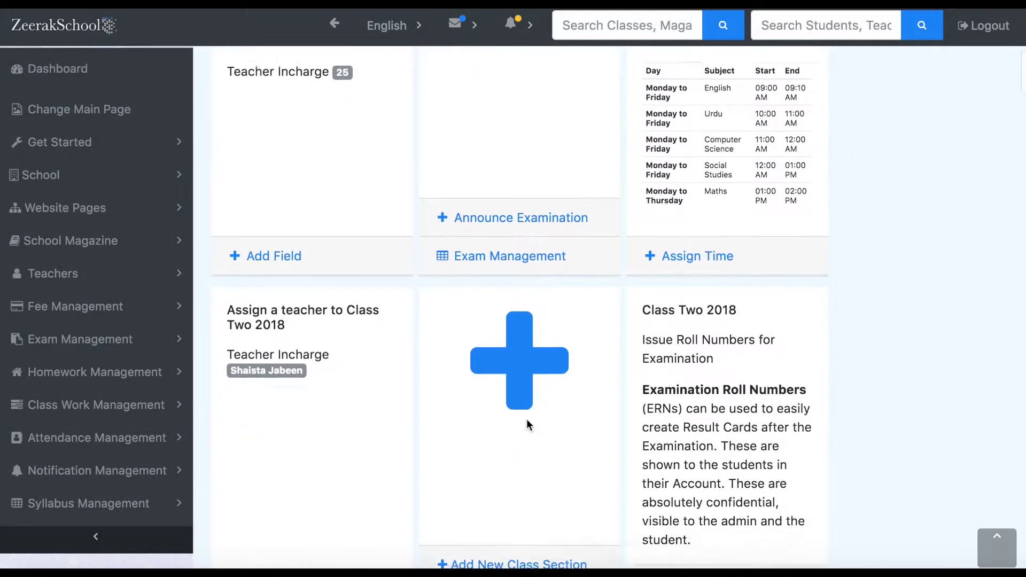
pyautogui.scroll(-1, 526, 420)
pyautogui.scroll(-2, 527, 419)
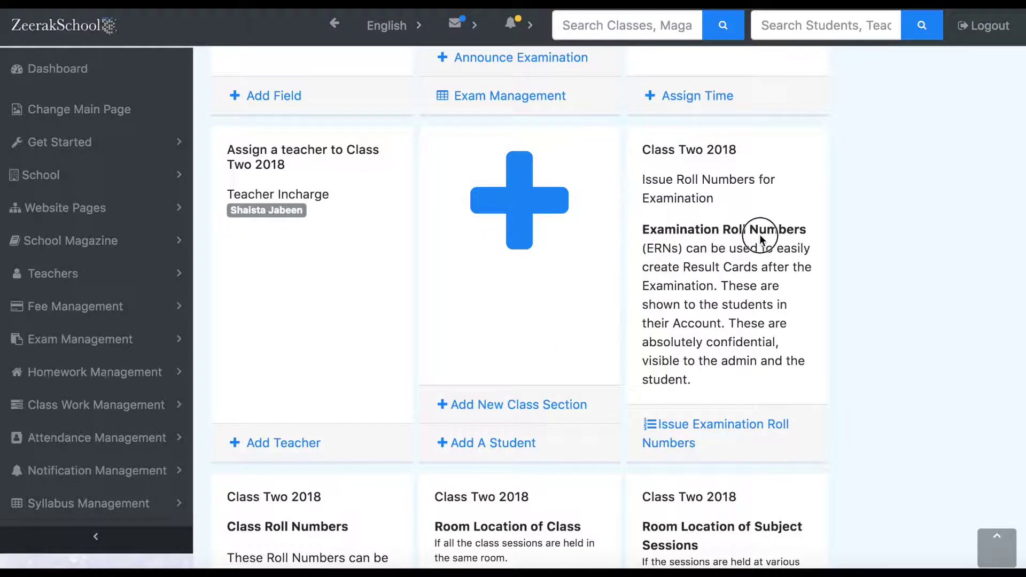
pyautogui.moveTo(640, 226); pyautogui.dragTo(670, 244)
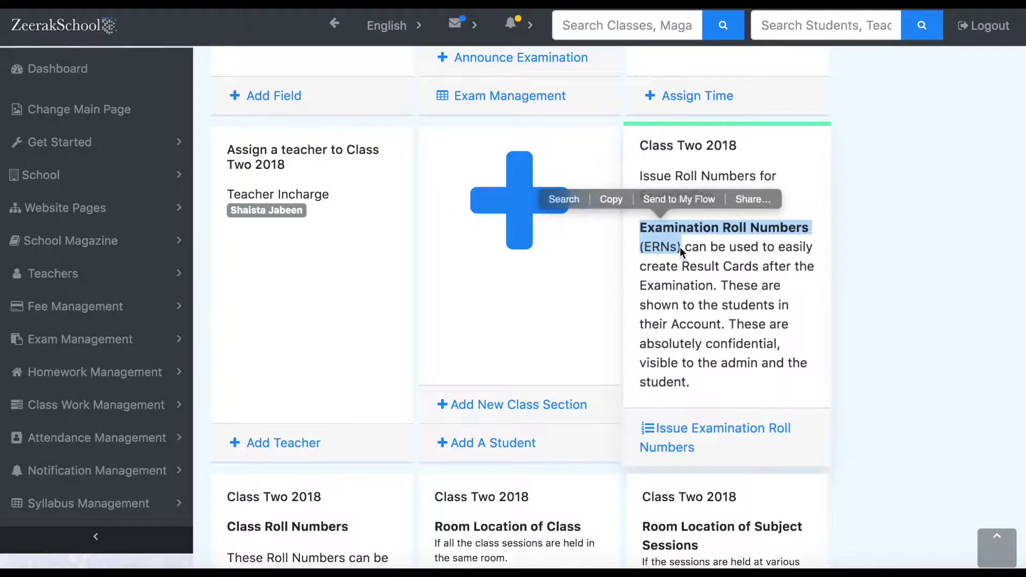
pyautogui.scroll(-3, 672, 391)
pyautogui.scroll(-1, 672, 391)
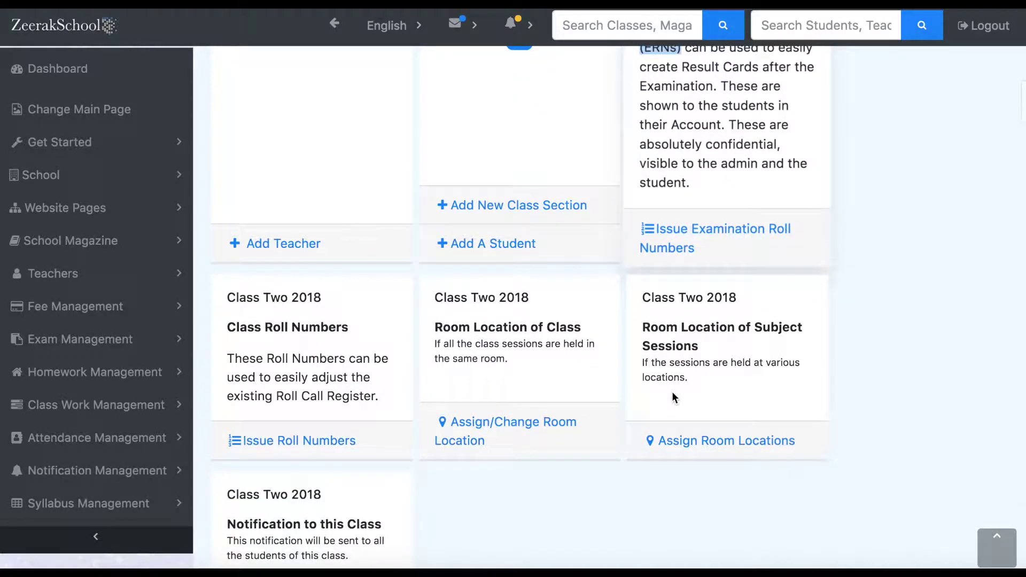
pyautogui.moveTo(225, 327); pyautogui.dragTo(348, 330)
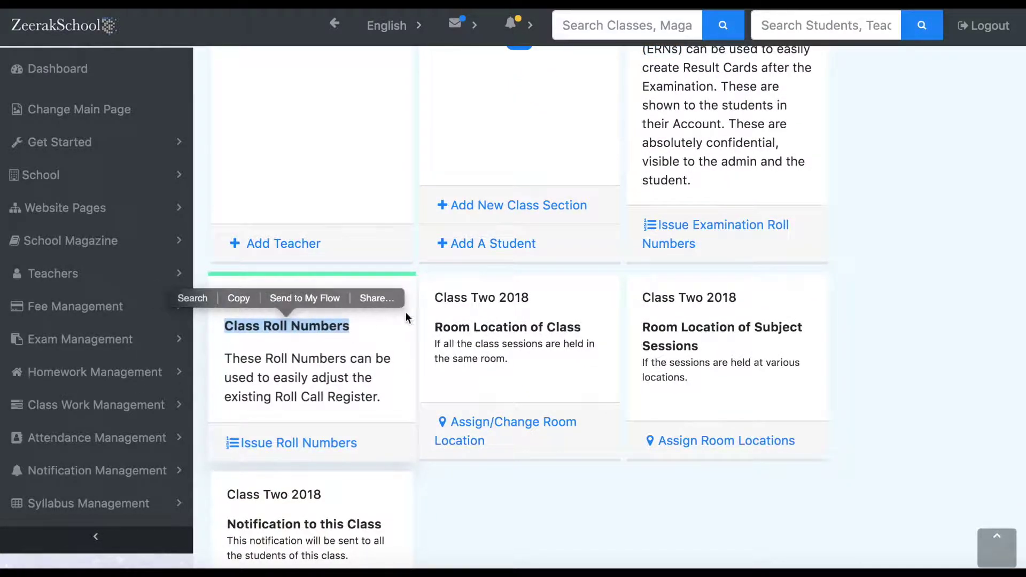
pyautogui.moveTo(431, 326); pyautogui.dragTo(582, 322)
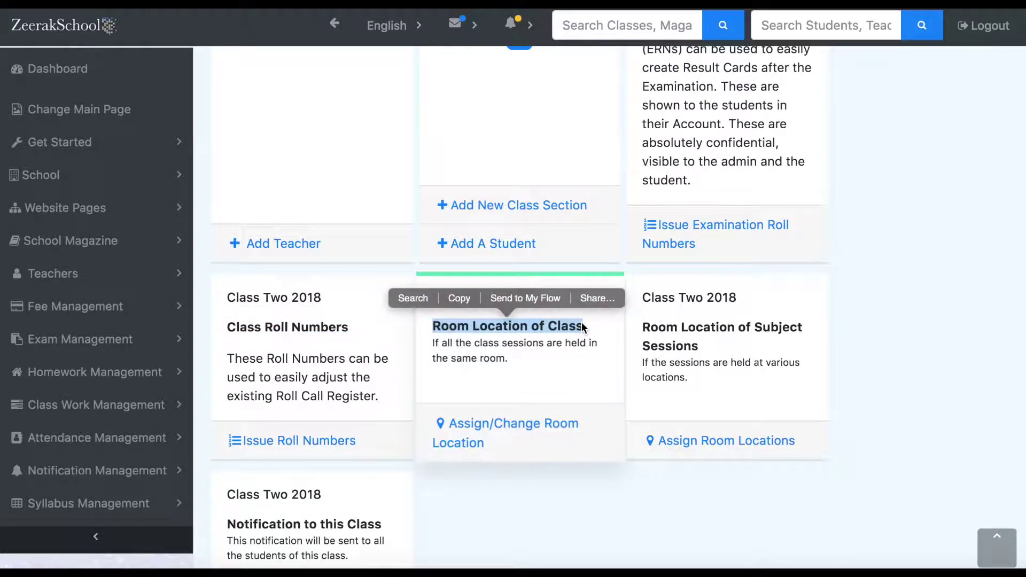
pyautogui.click(641, 324)
pyautogui.moveTo(642, 324); pyautogui.dragTo(716, 353)
pyautogui.scroll(-2, 716, 355)
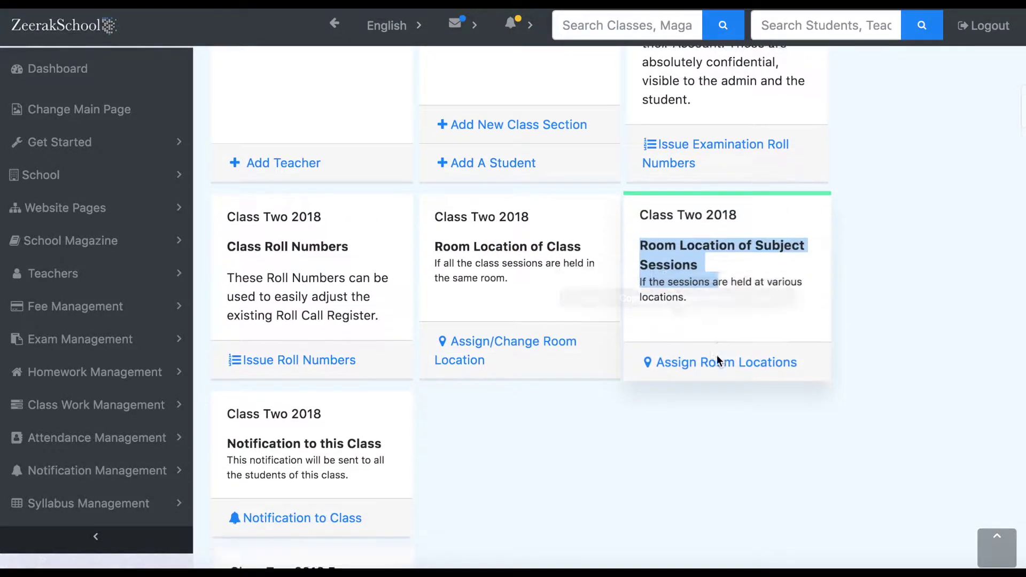
pyautogui.scroll(-3, 716, 354)
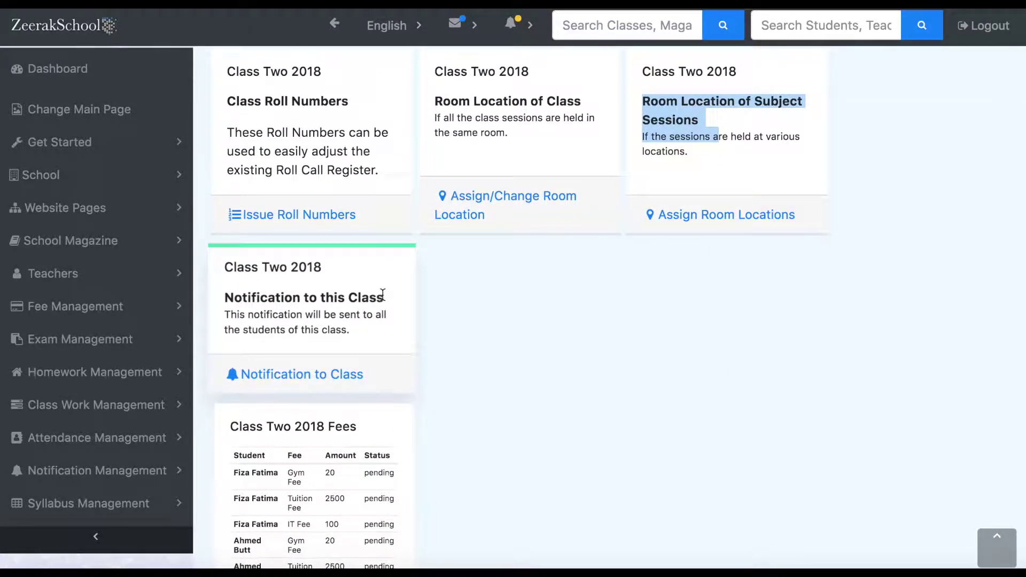
pyautogui.click(304, 375)
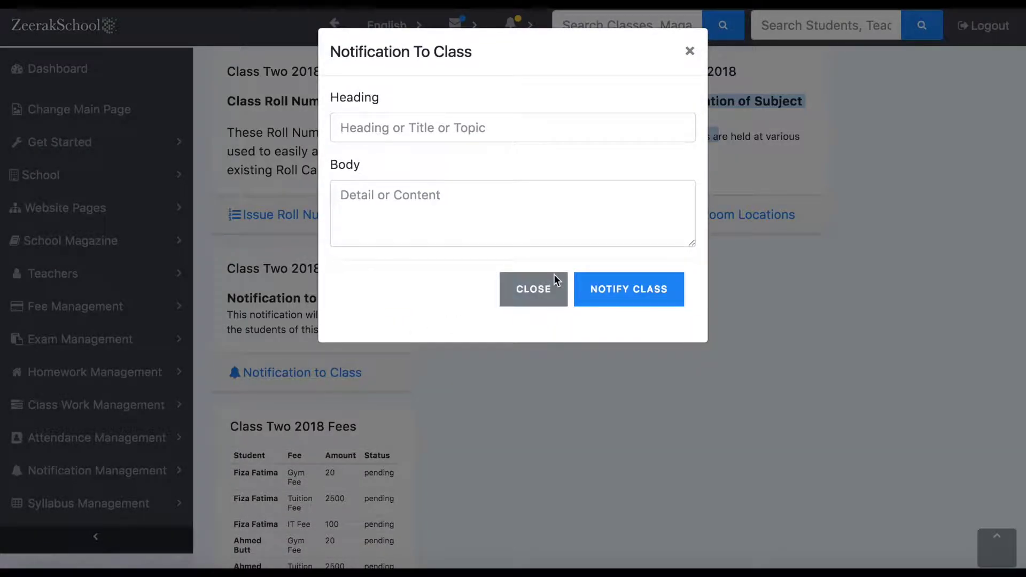
pyautogui.click(526, 295)
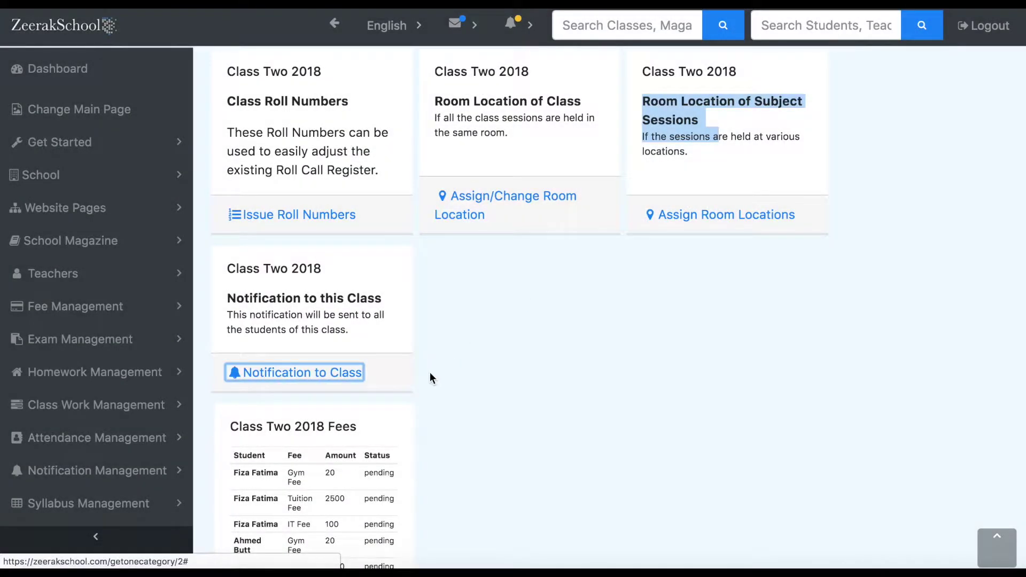
pyautogui.scroll(-5, 429, 372)
pyautogui.scroll(-1, 429, 373)
pyautogui.scroll(-2, 429, 372)
pyautogui.scroll(-3, 430, 372)
pyautogui.scroll(-2, 430, 372)
pyautogui.scroll(-5, 429, 373)
pyautogui.scroll(-5, 430, 372)
pyautogui.scroll(-3, 429, 372)
pyautogui.scroll(-4, 430, 372)
pyautogui.scroll(-15, 432, 378)
pyautogui.scroll(-7, 431, 378)
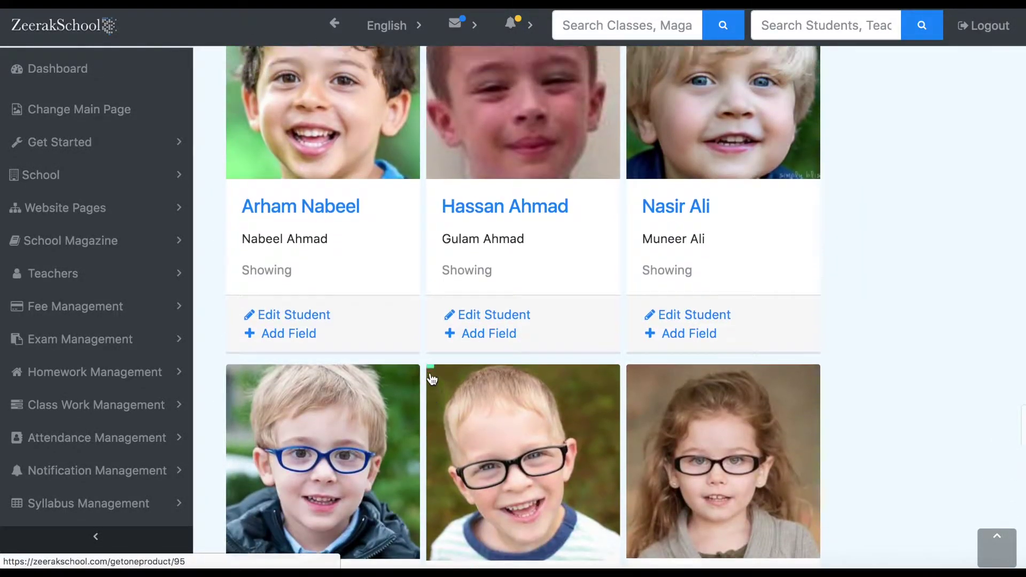
pyautogui.scroll(16, 432, 378)
pyautogui.scroll(1, 432, 380)
pyautogui.scroll(1, 432, 379)
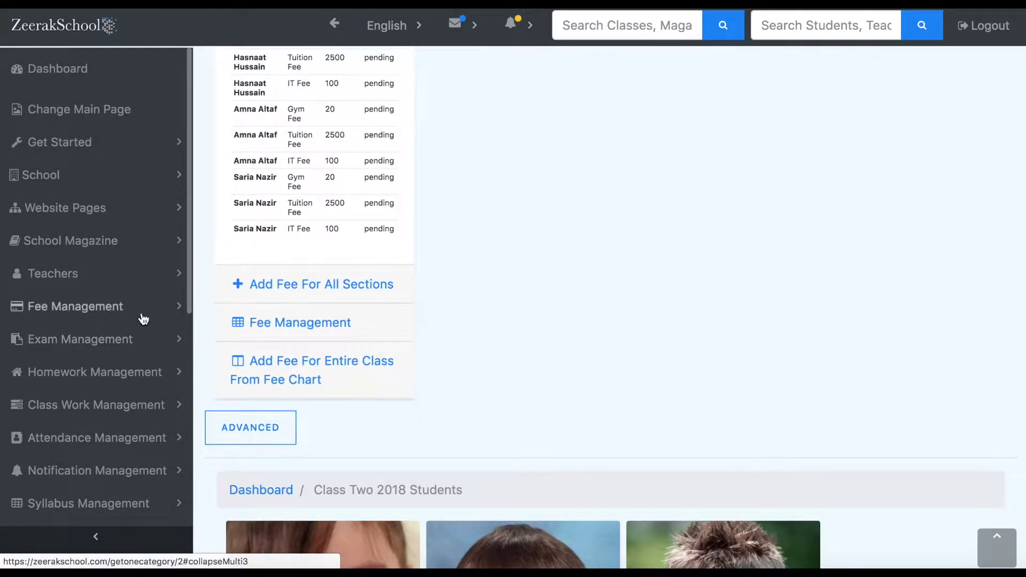
# - Expand Fee Management and its Fee Charts submenu with create, remove and update options
pyautogui.click(140, 316)
pyautogui.scroll(-2, 137, 315)
pyautogui.scroll(-3, 138, 314)
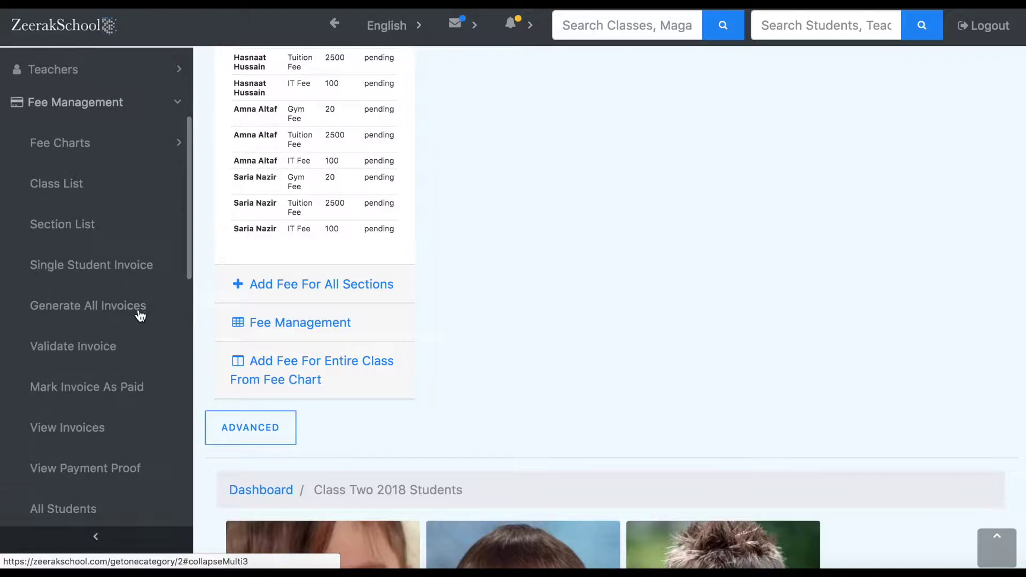
pyautogui.click(119, 151)
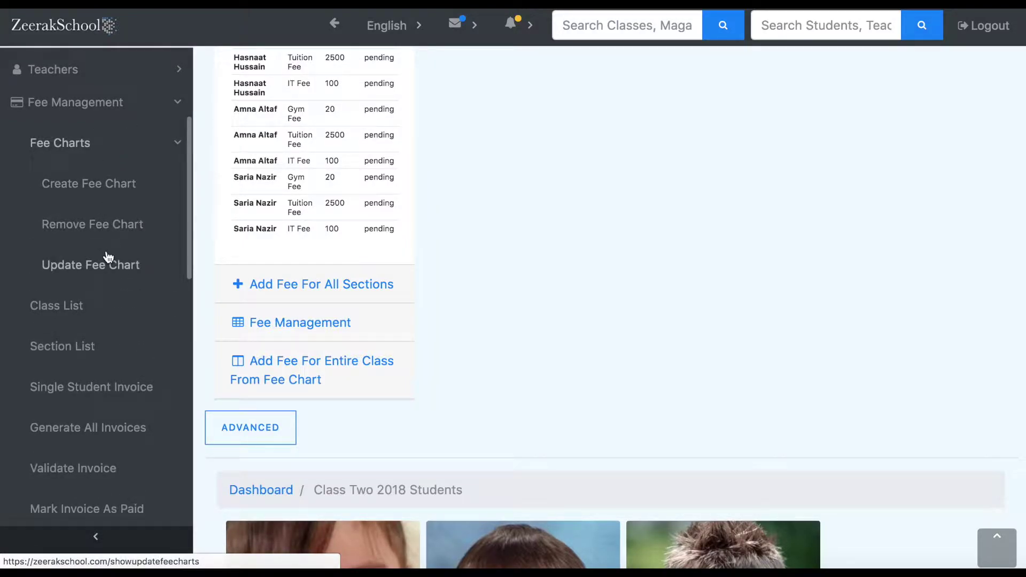
pyautogui.scroll(-2, 109, 270)
pyautogui.scroll(-1, 110, 271)
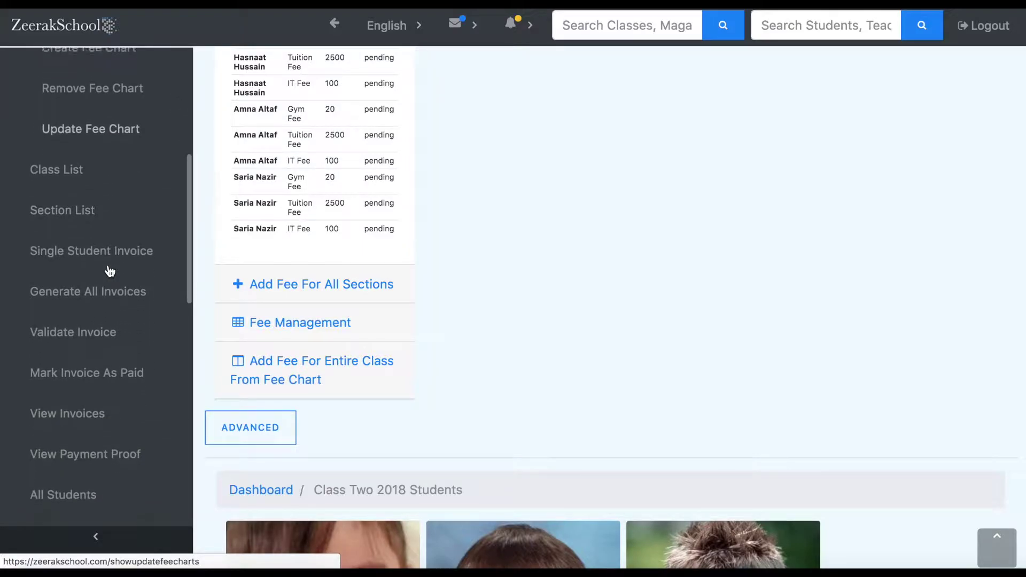
pyautogui.scroll(-1, 109, 270)
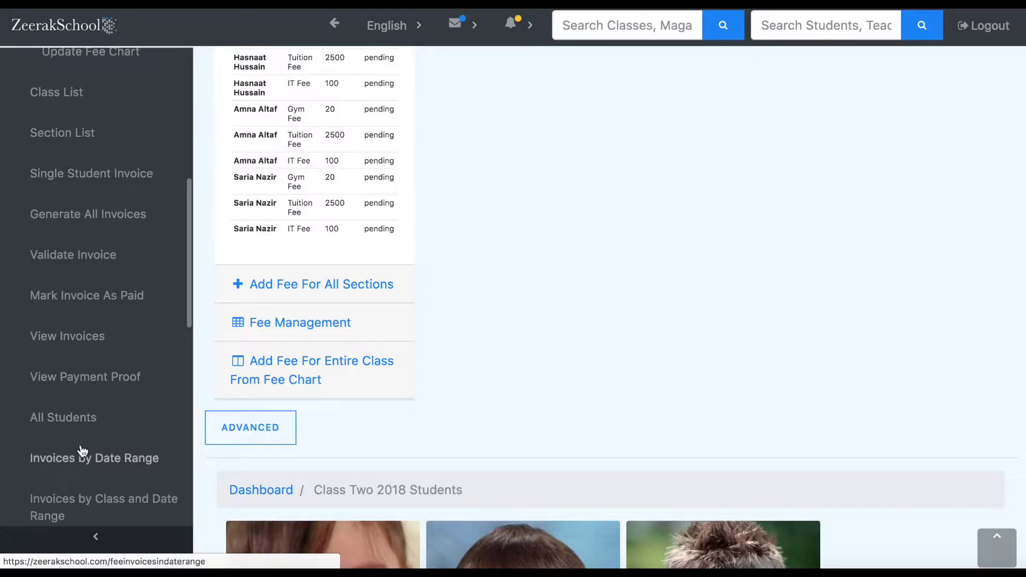
pyautogui.scroll(-3, 86, 460)
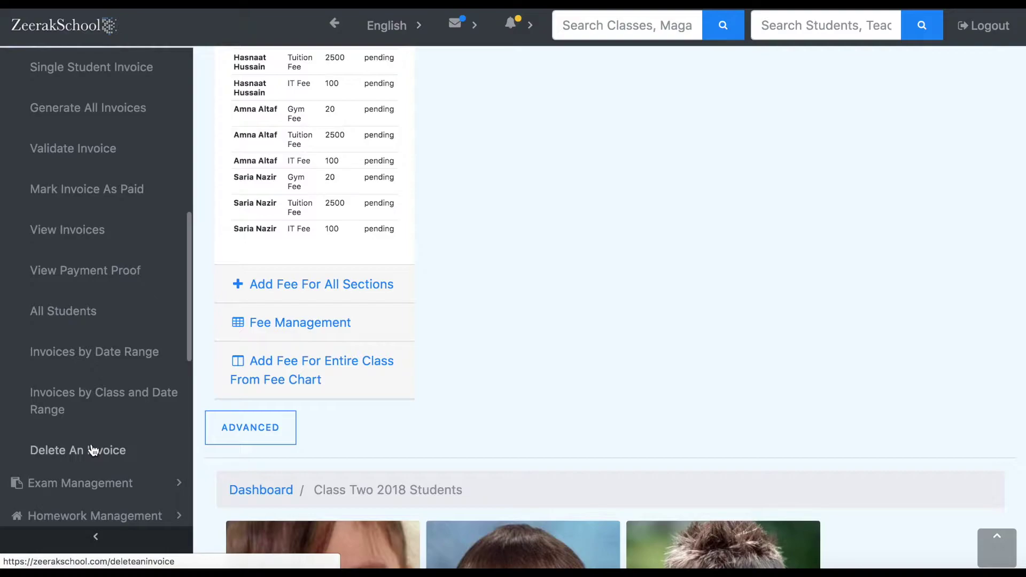
# - Scroll back to the top of the Class Two 2018 page
pyautogui.scroll(2, 87, 297)
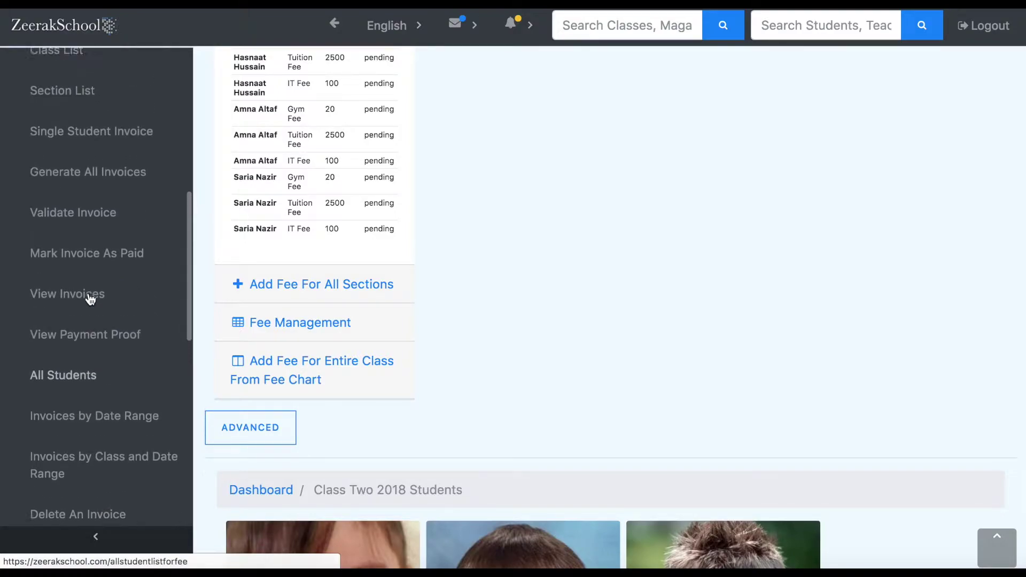
pyautogui.scroll(5, 89, 299)
pyautogui.scroll(1, 90, 299)
pyautogui.scroll(2, 90, 299)
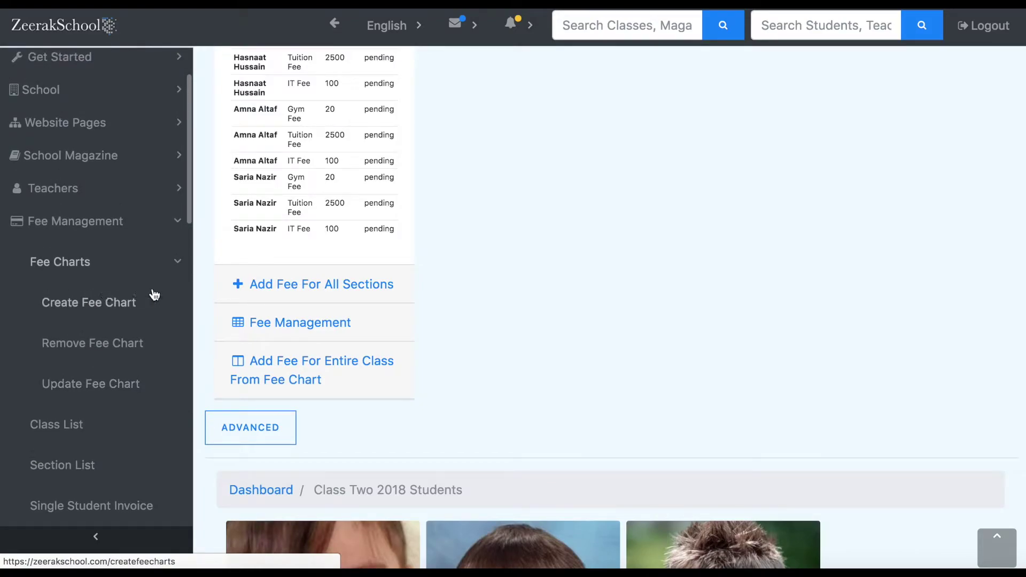
pyautogui.scroll(1, 329, 354)
pyautogui.scroll(-1, 330, 359)
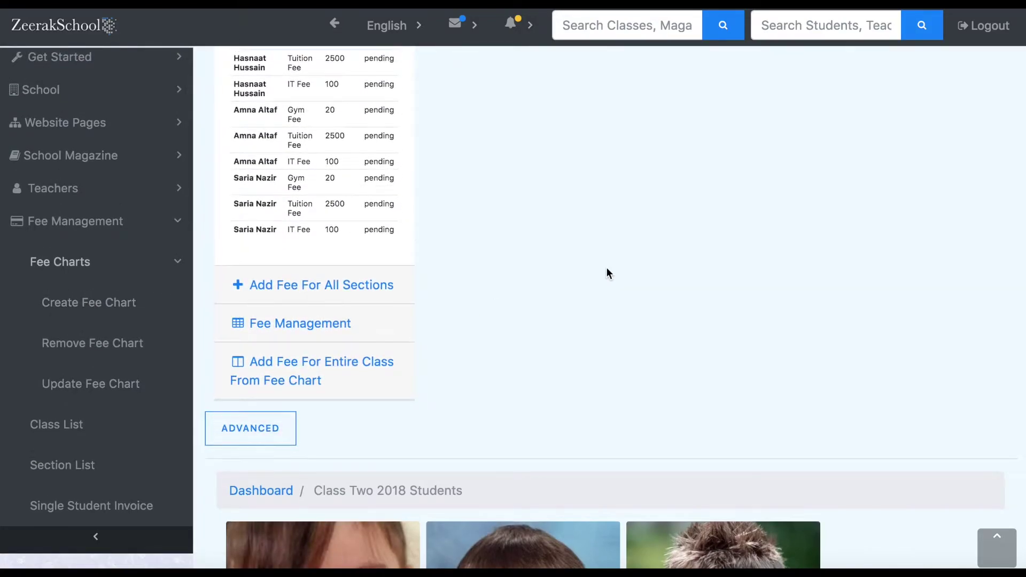
pyautogui.scroll(5, 606, 273)
pyautogui.scroll(2, 606, 272)
pyautogui.scroll(5, 606, 273)
pyautogui.scroll(-5, 606, 273)
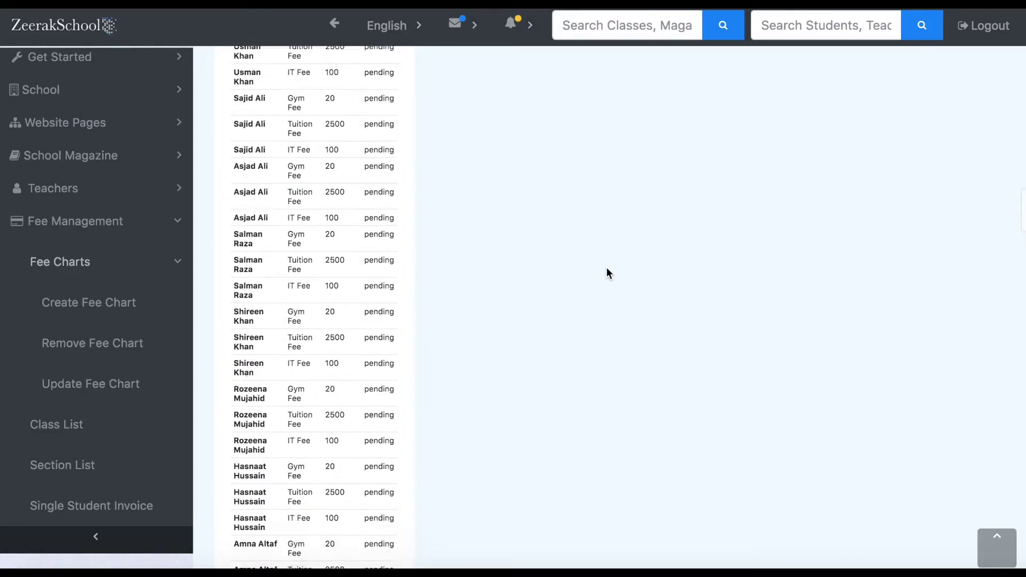
pyautogui.scroll(3, 606, 273)
pyautogui.scroll(8, 606, 272)
pyautogui.scroll(2, 606, 273)
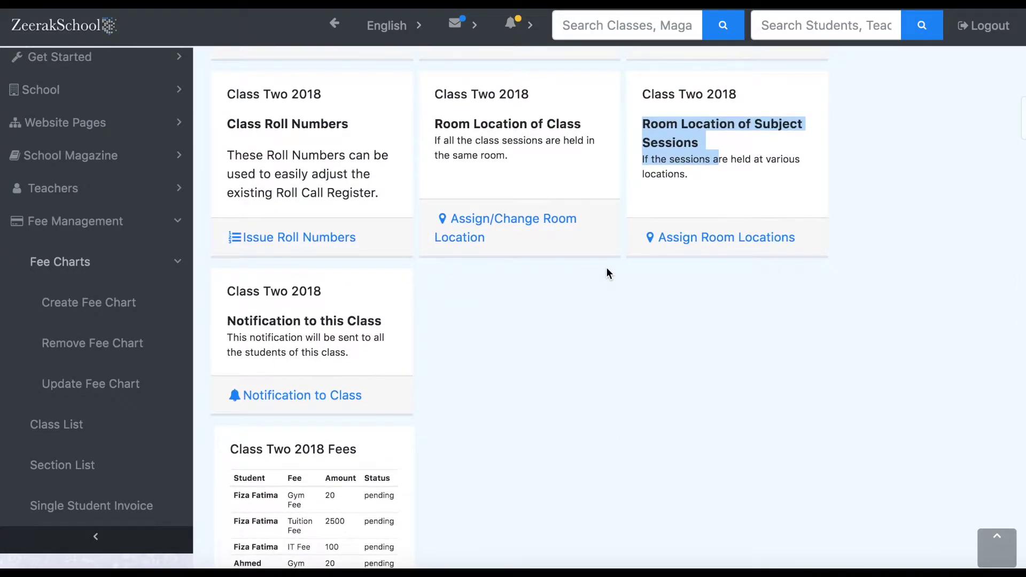
pyautogui.scroll(8, 605, 272)
pyautogui.scroll(5, 606, 272)
pyautogui.scroll(10, 606, 273)
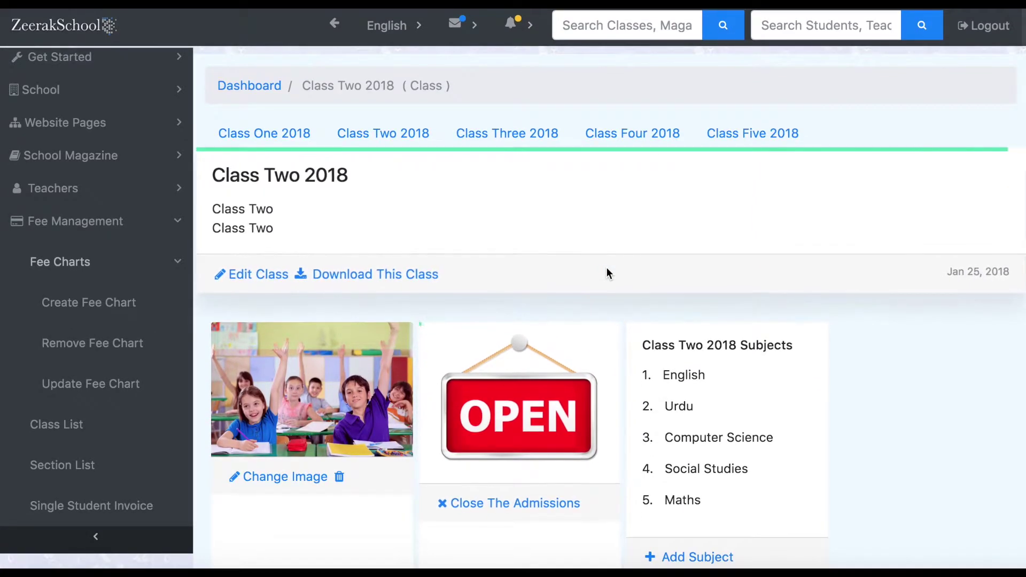